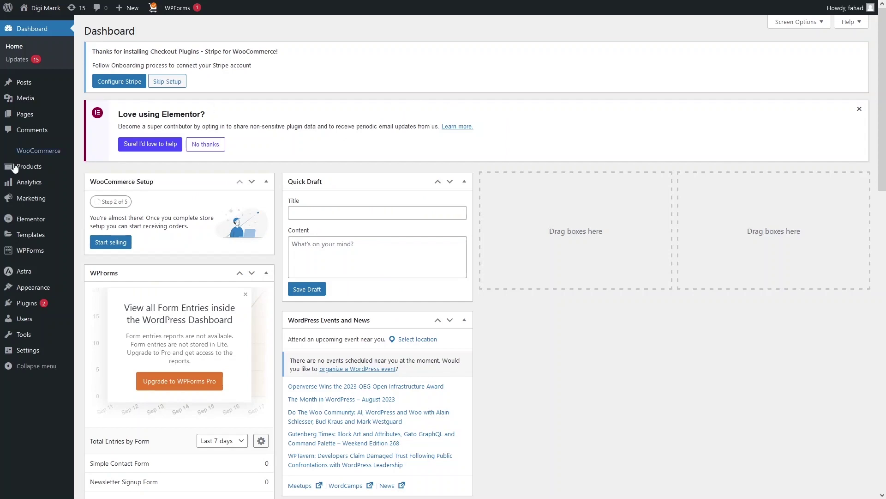
# Bring up the Plugins flyout in the admin sidebar.
pyautogui.moveTo(42, 306)
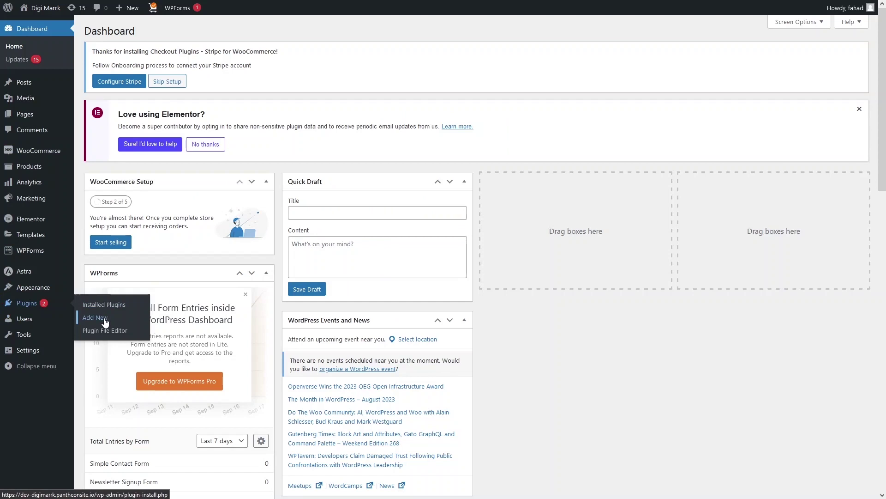
# Search plugins for 'elementor', then install and activate Essential Addons for Elementor.
pyautogui.click(104, 318)
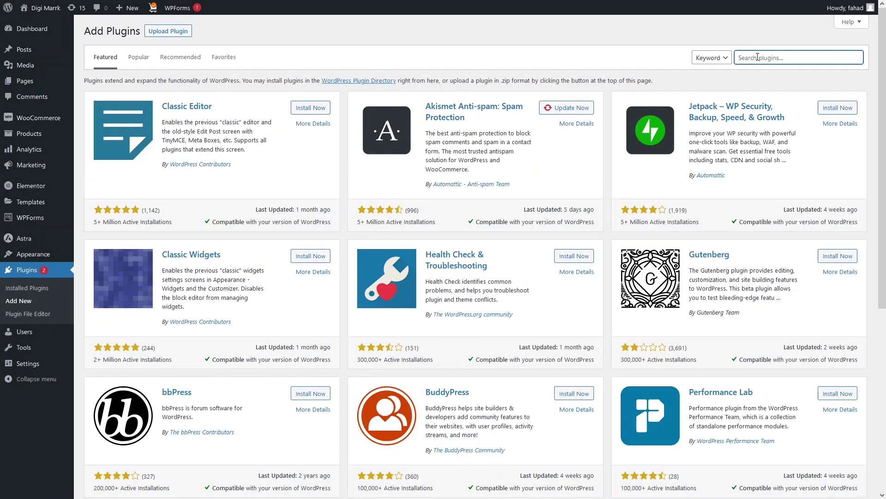
pyautogui.write('elementor')
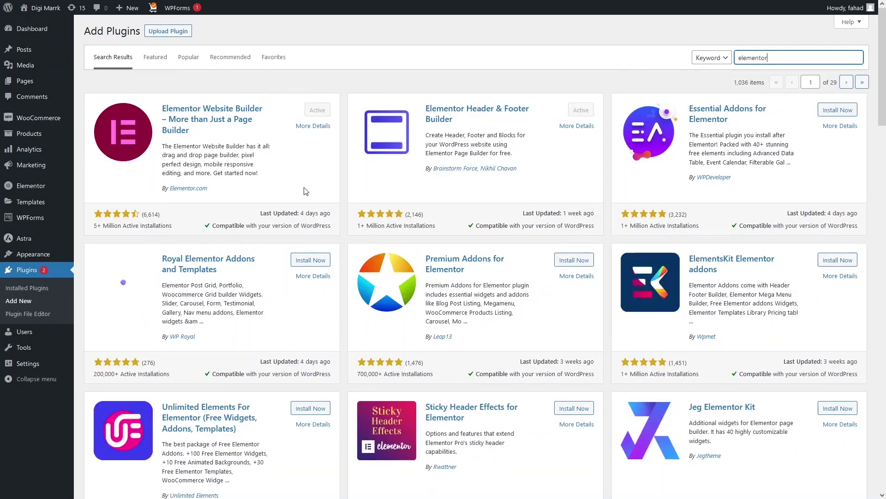
pyautogui.click(821, 110)
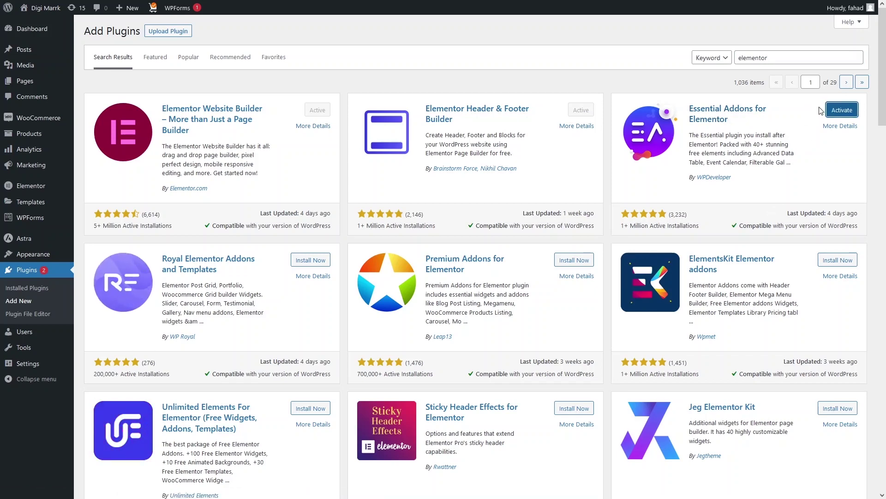
pyautogui.click(836, 110)
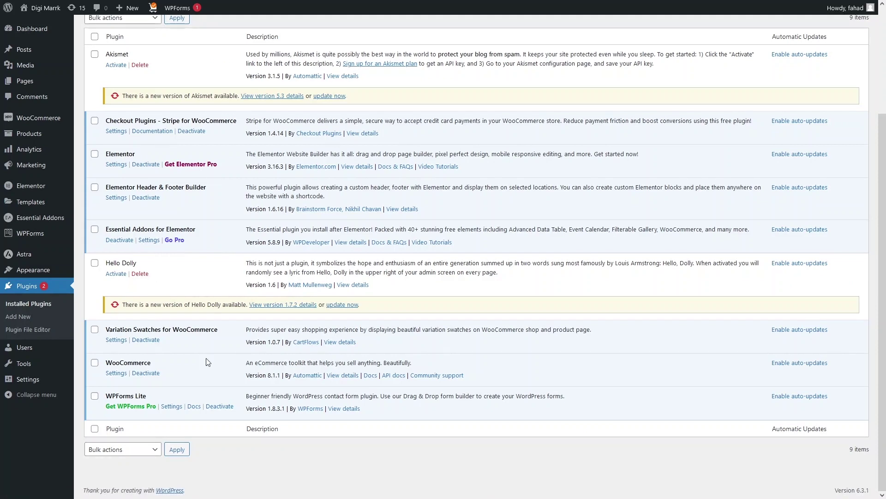
# Confirm Product Grid is switched on in the Essential Addons Elements list and save the settings.
pyautogui.click(145, 240)
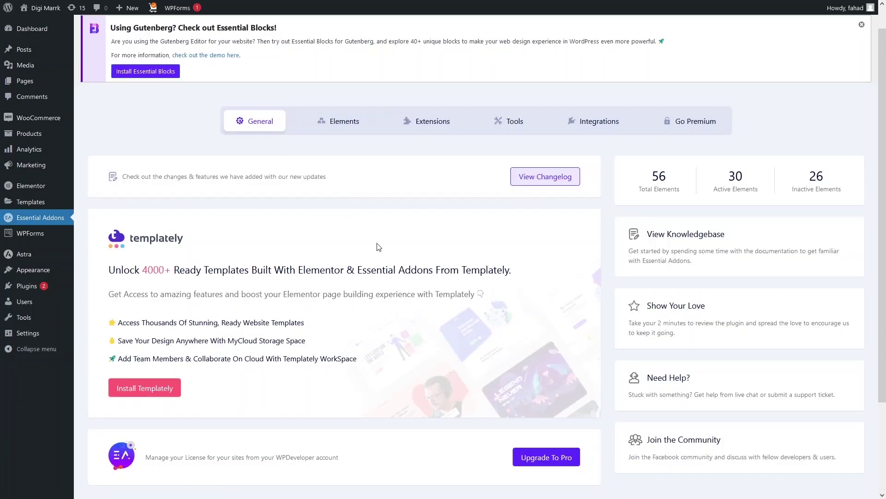
pyautogui.click(327, 124)
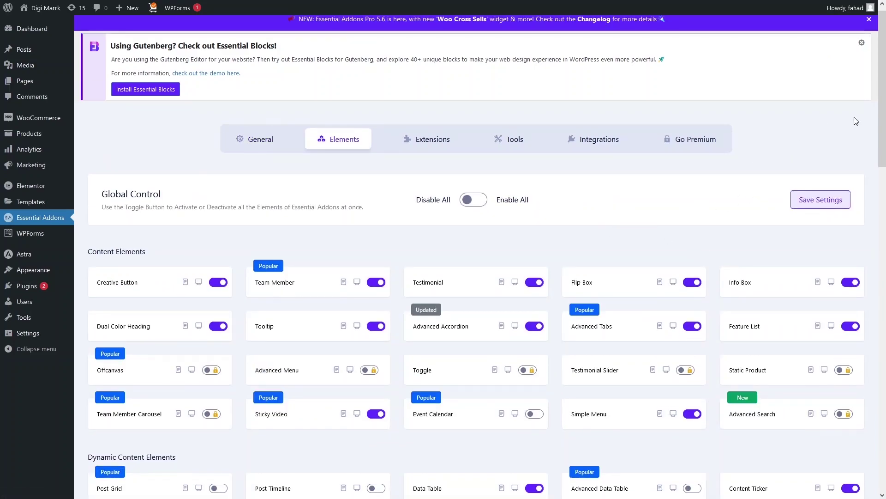
pyautogui.moveTo(882, 109); pyautogui.dragTo(882, 430)
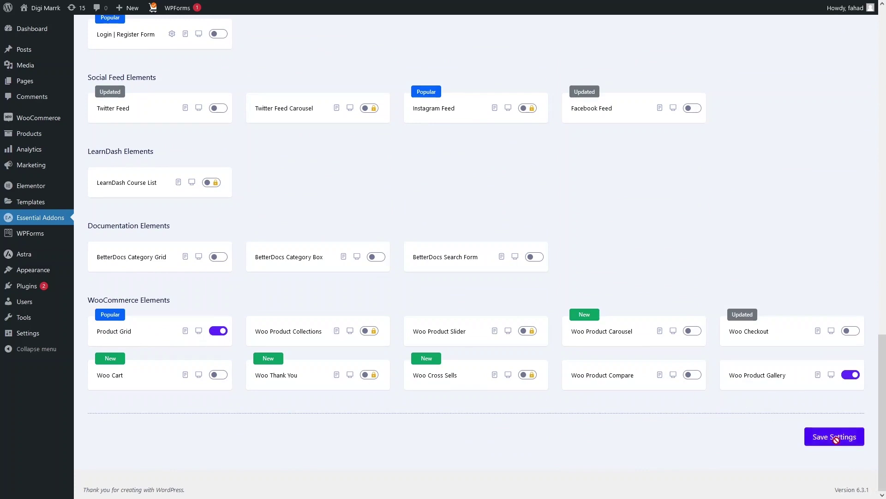
pyautogui.click(844, 435)
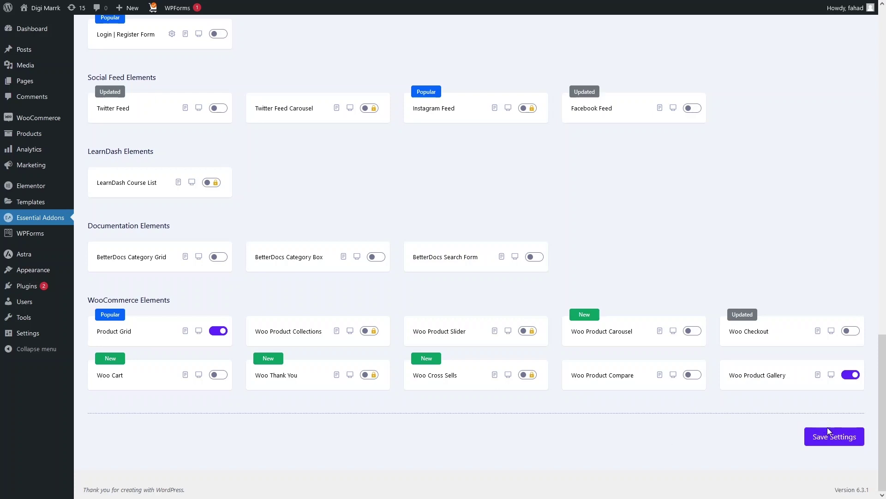
pyautogui.click(214, 332)
pyautogui.click(215, 332)
pyautogui.click(837, 437)
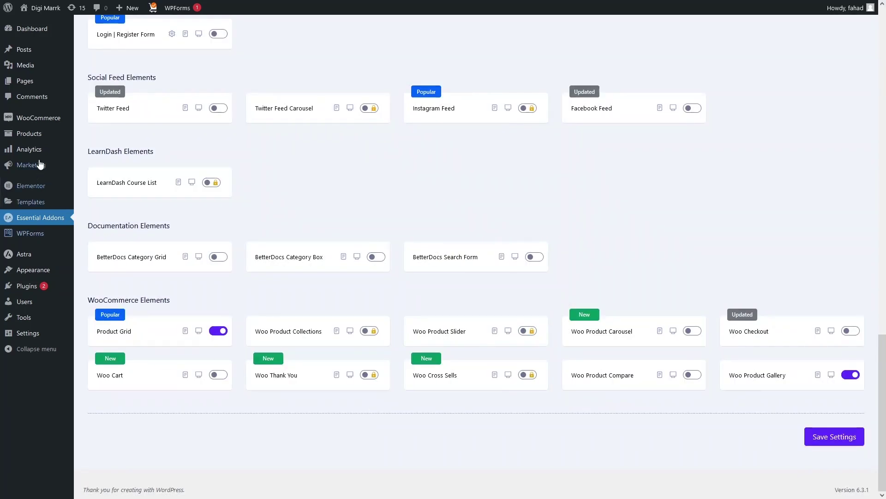
pyautogui.moveTo(49, 86)
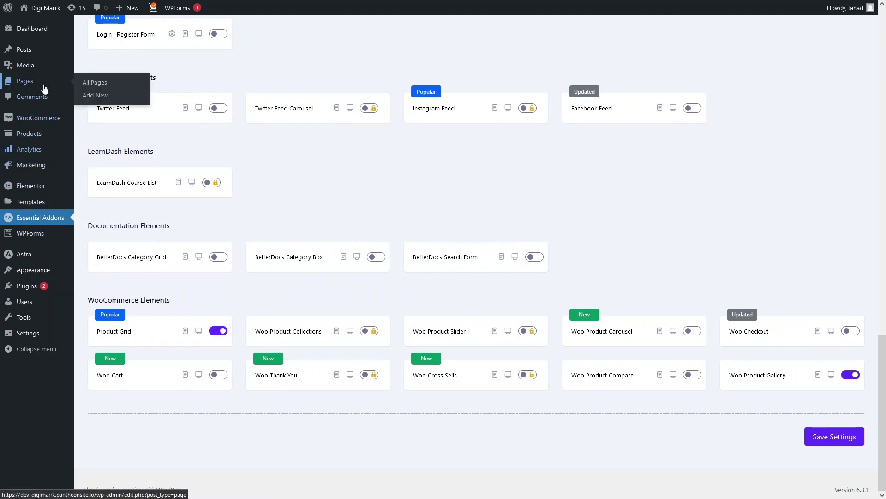
# Create a page titled 'Product Grid' with the Elementor Full Width template and open it in Elementor.
pyautogui.click(101, 97)
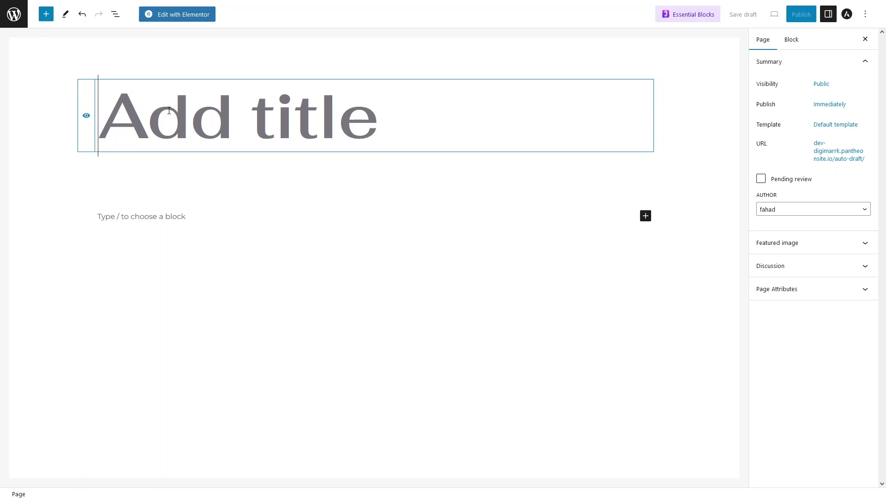
pyautogui.write('P')
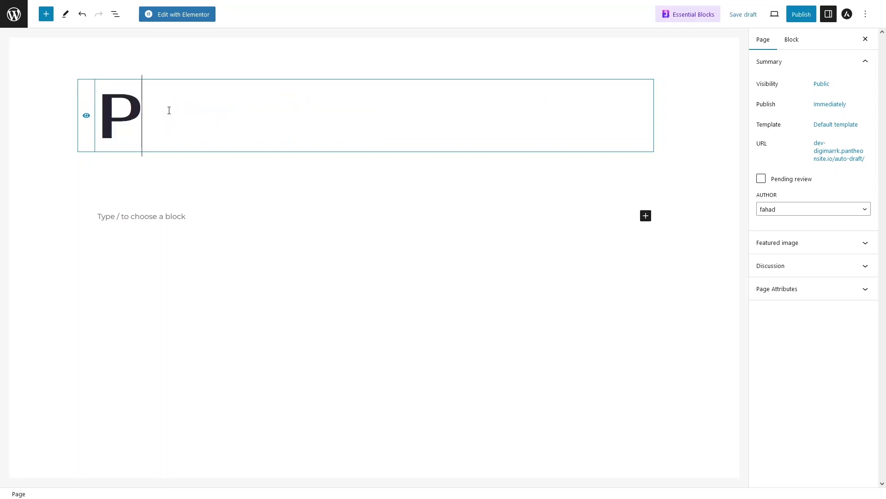
pyautogui.write('roduct Grid')
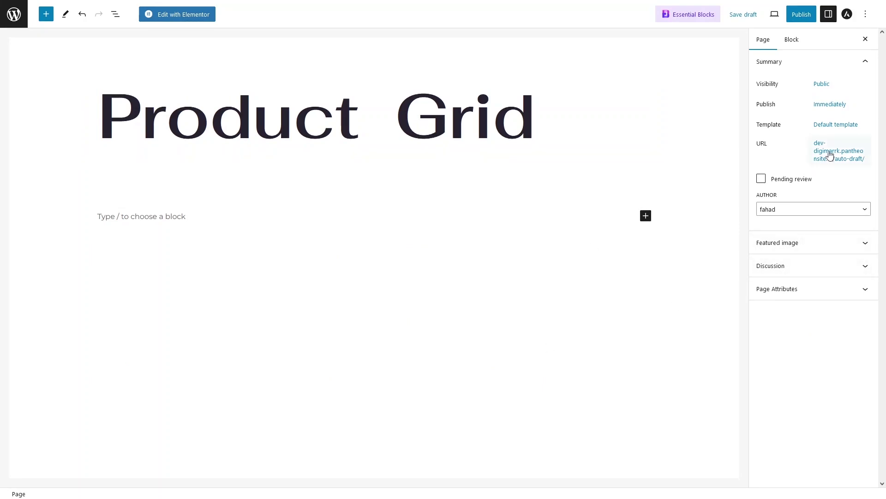
pyautogui.click(843, 129)
pyautogui.click(826, 192)
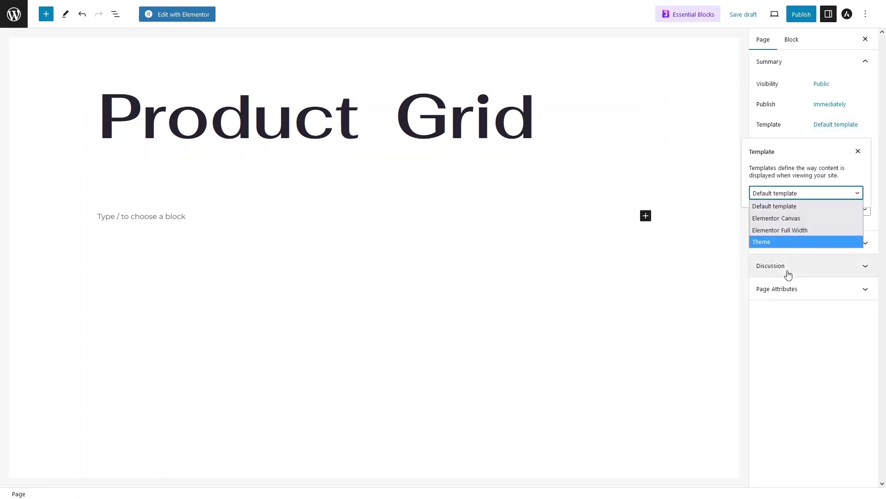
pyautogui.click(787, 230)
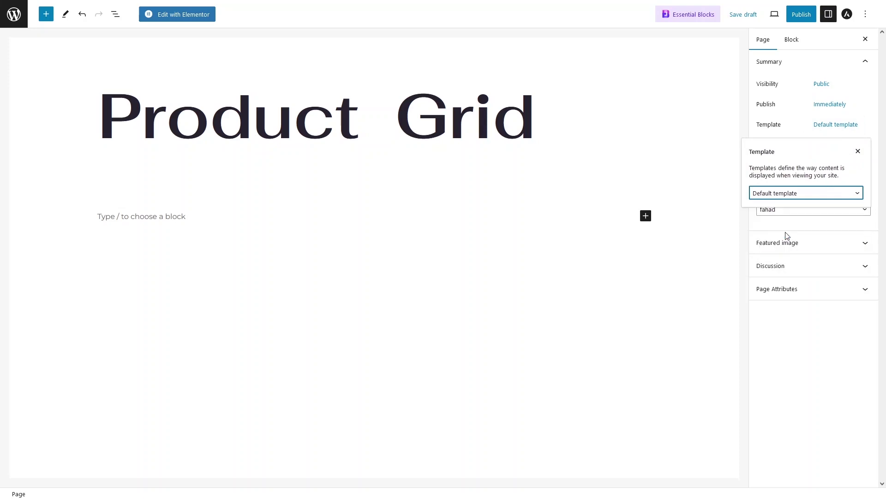
pyautogui.click(358, 305)
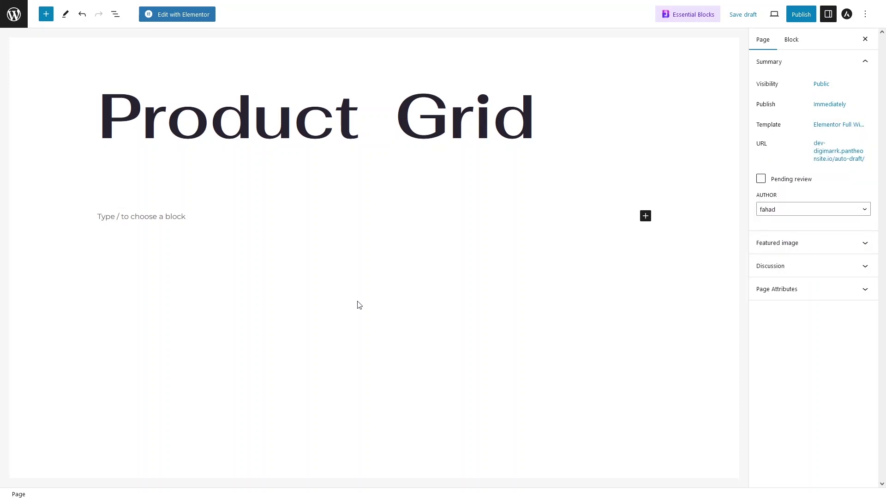
pyautogui.click(169, 19)
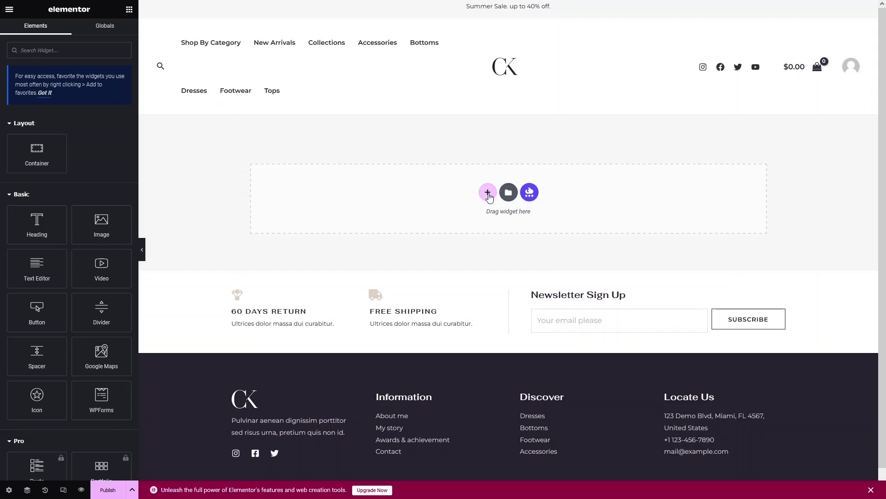
# Add a column-direction container and filter the widget list by 'product'.
pyautogui.click(488, 193)
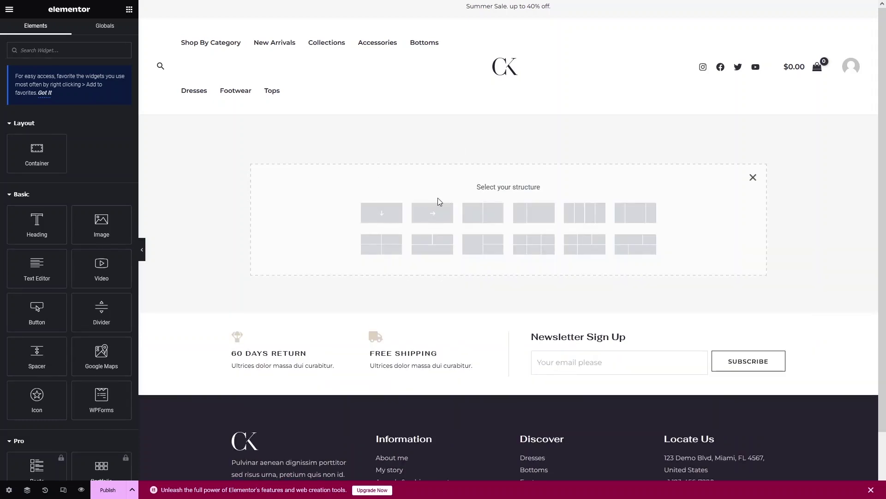
pyautogui.click(389, 218)
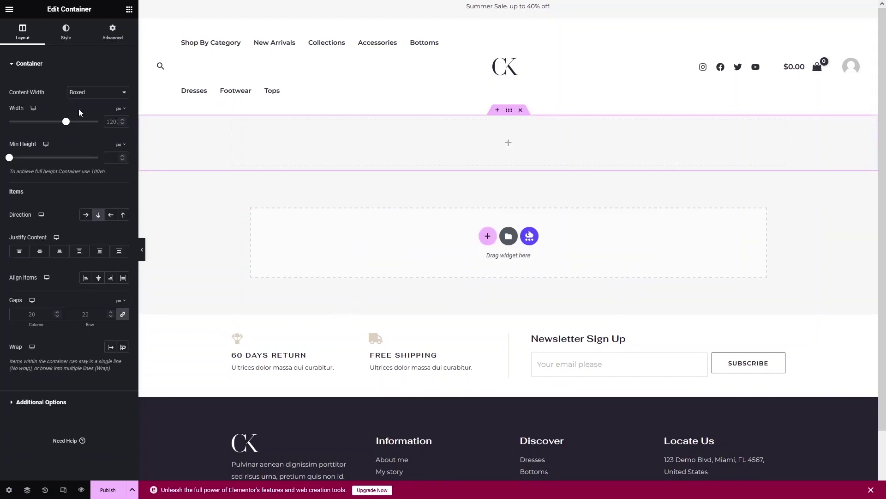
pyautogui.click(128, 10)
pyautogui.click(63, 50)
pyautogui.write('product')
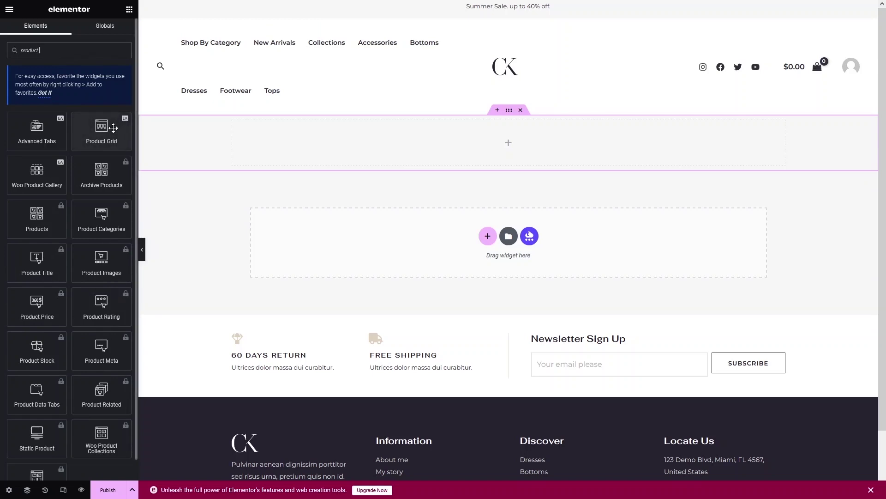
# Drop the Product Grid widget into the container and set it to Grid layout with the Simple Style preset.
pyautogui.moveTo(101, 126); pyautogui.dragTo(437, 145)
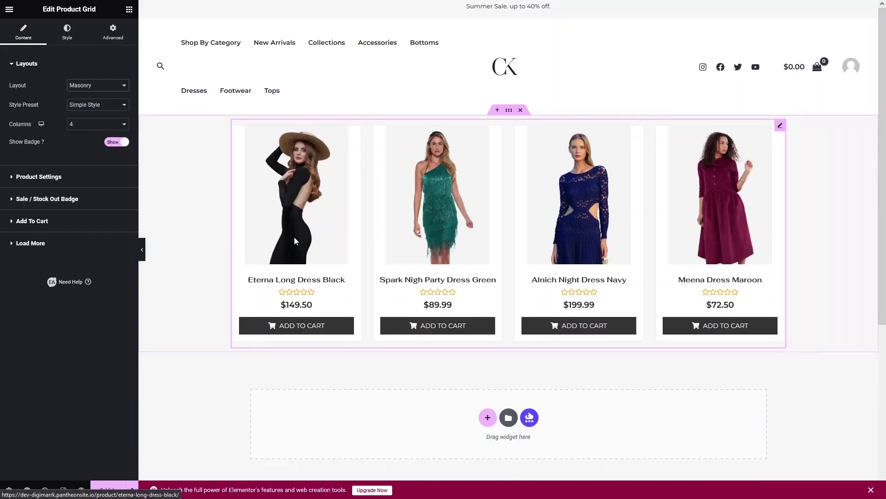
pyautogui.click(108, 92)
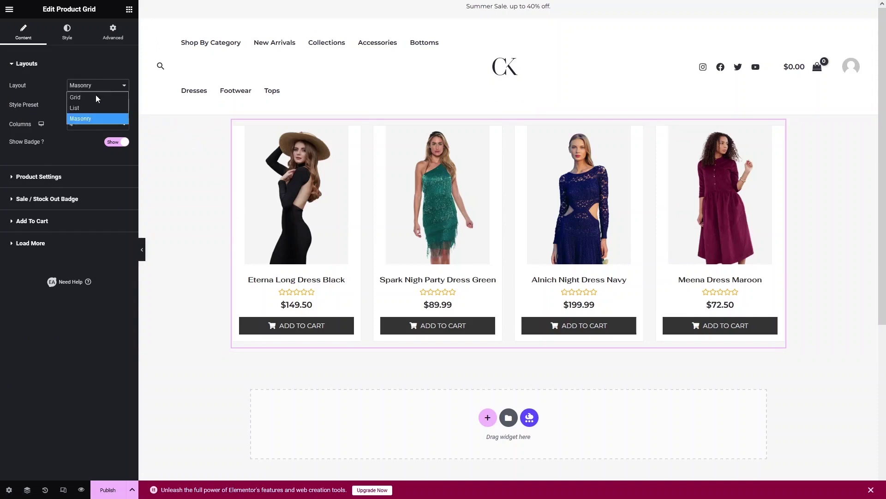
pyautogui.click(74, 94)
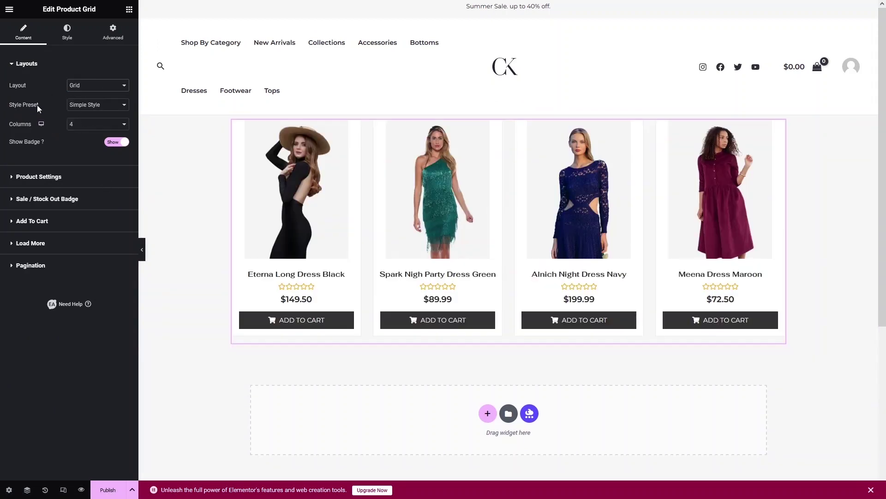
pyautogui.click(95, 114)
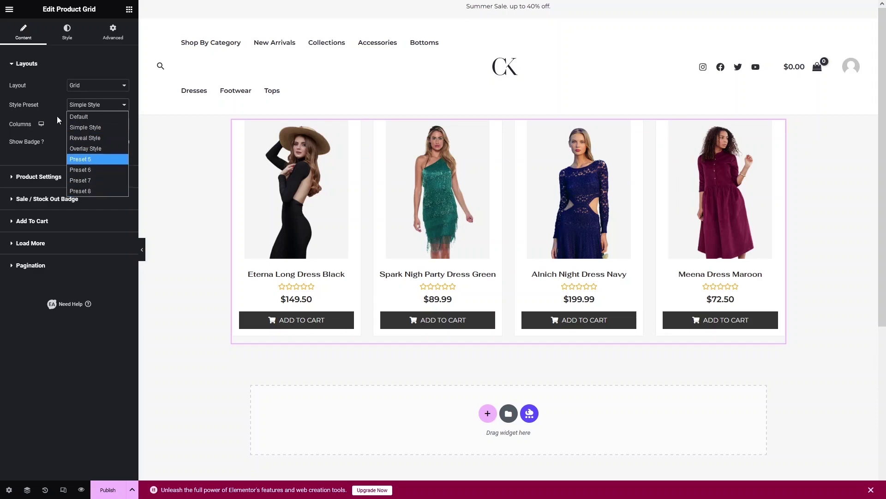
pyautogui.click(89, 193)
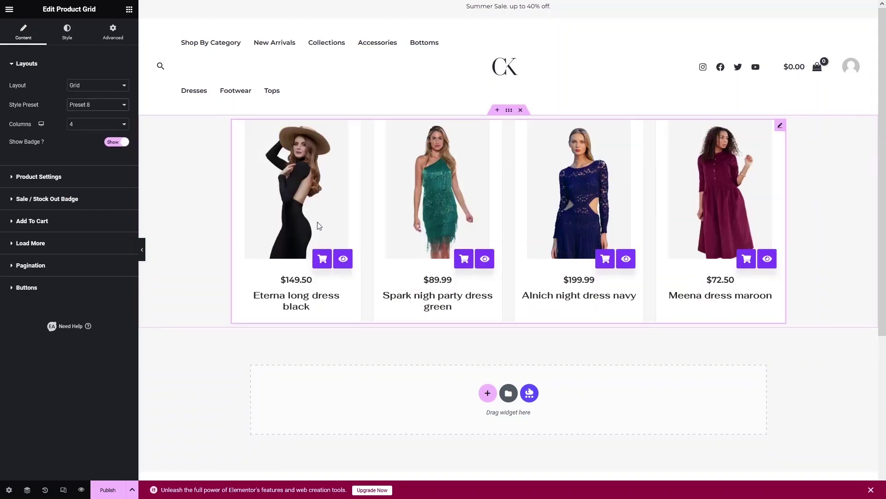
pyautogui.click(110, 105)
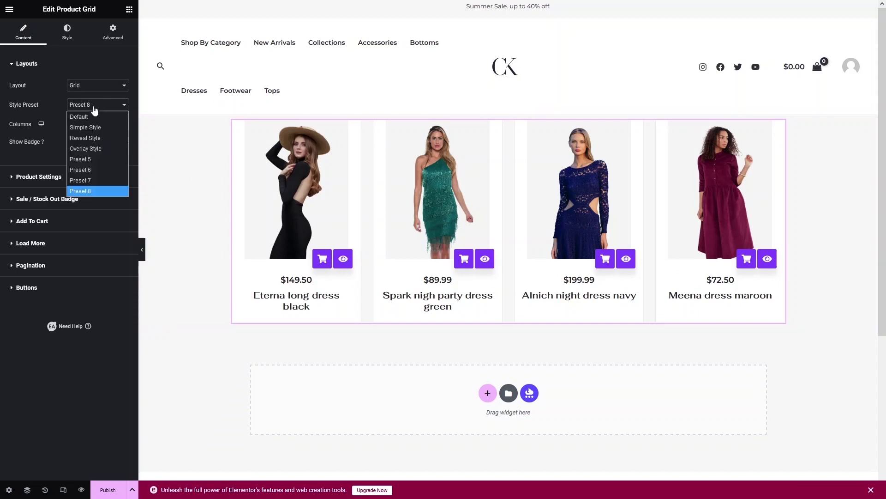
pyautogui.click(89, 161)
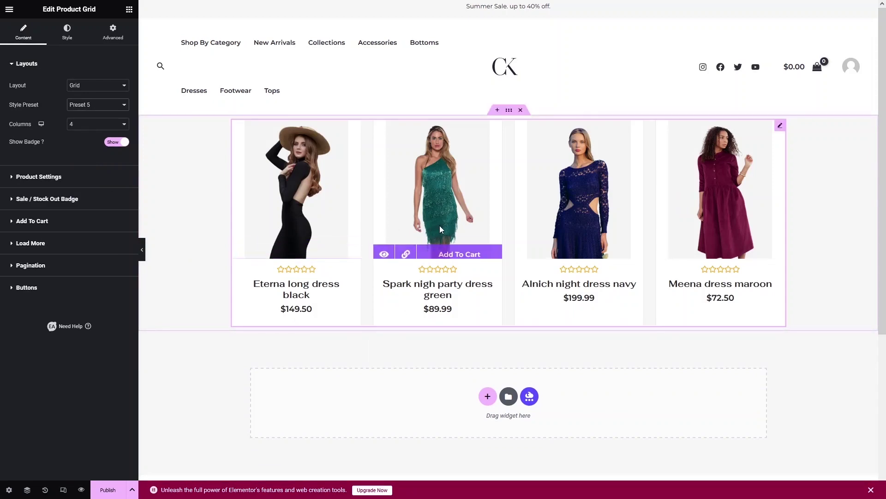
pyautogui.click(86, 106)
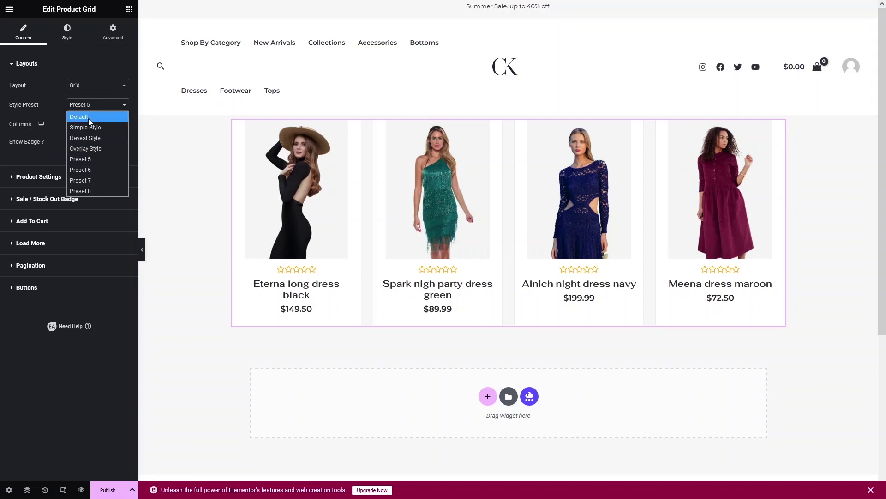
pyautogui.click(90, 128)
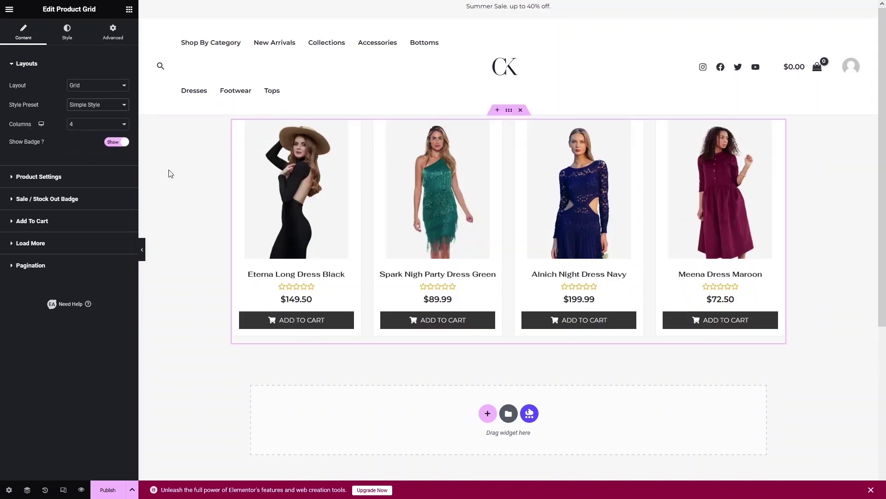
# Preview 2, 3, 5 and 6 columns, then settle the grid on 4 columns.
pyautogui.click(96, 125)
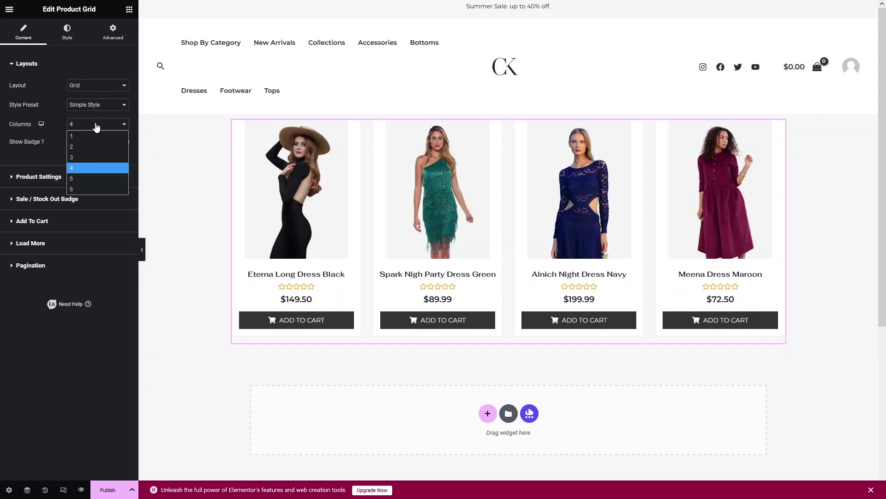
pyautogui.click(81, 146)
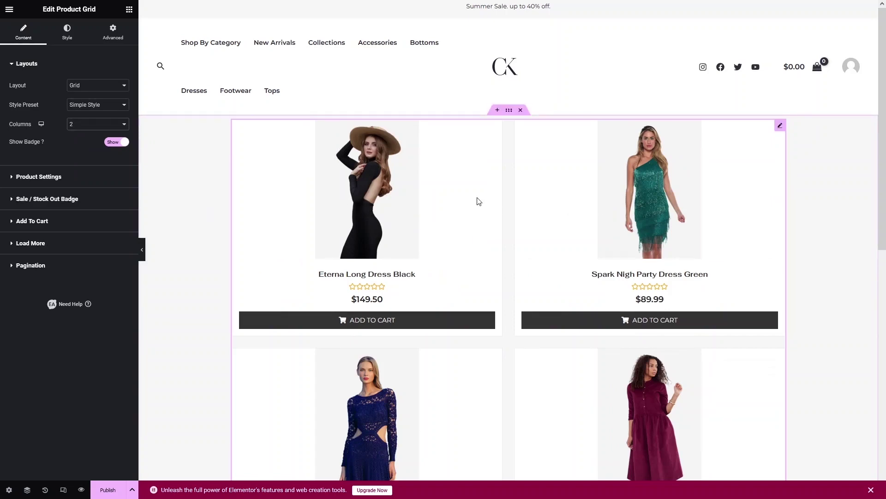
pyautogui.click(90, 124)
pyautogui.click(76, 158)
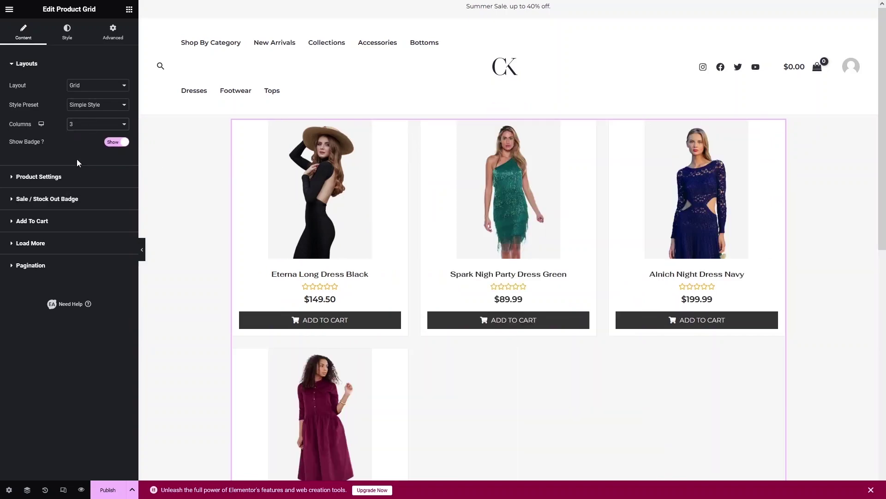
pyautogui.click(69, 125)
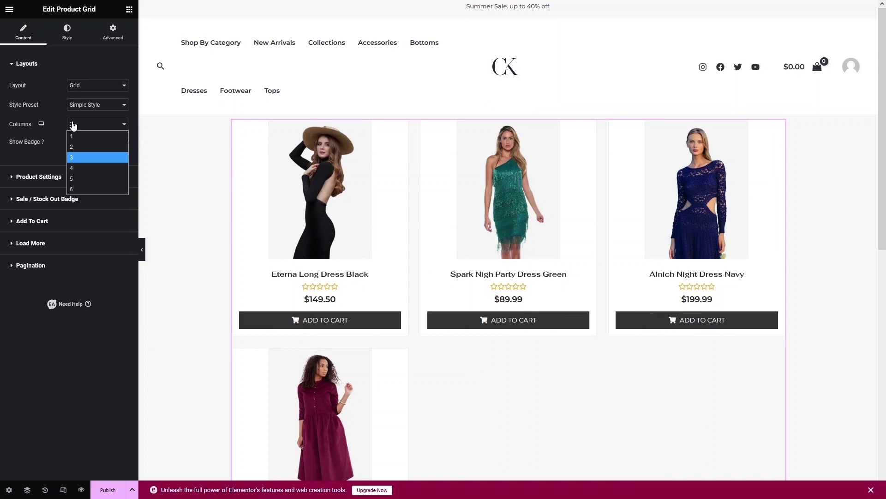
pyautogui.click(92, 177)
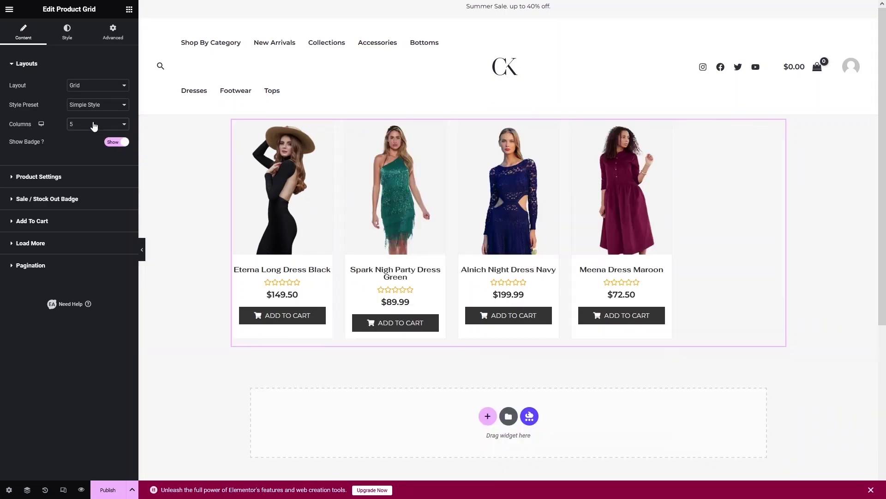
pyautogui.click(92, 125)
pyautogui.click(79, 189)
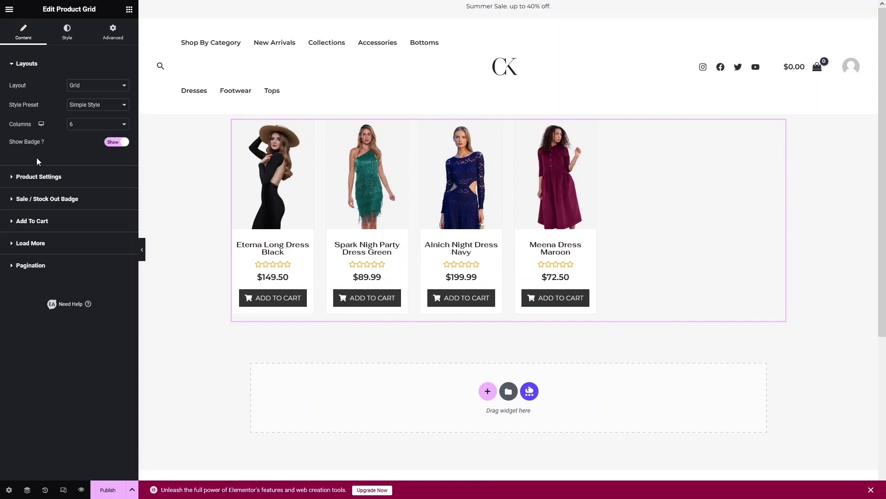
pyautogui.click(99, 124)
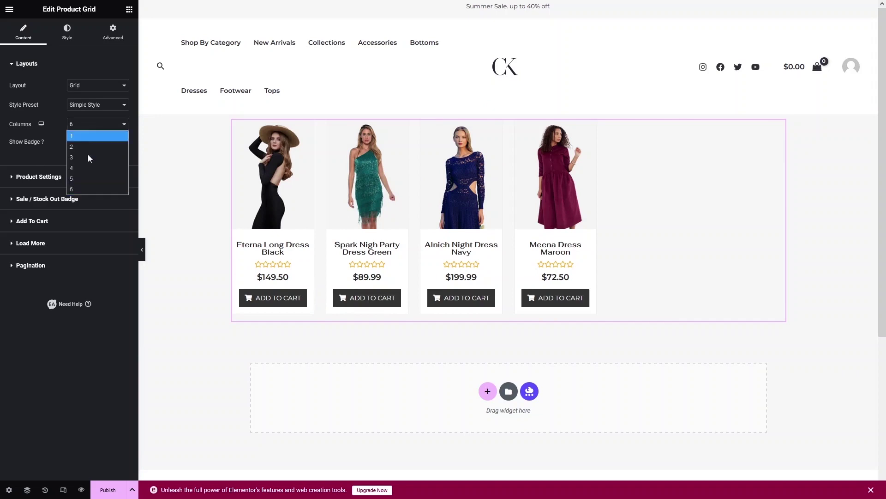
pyautogui.click(83, 169)
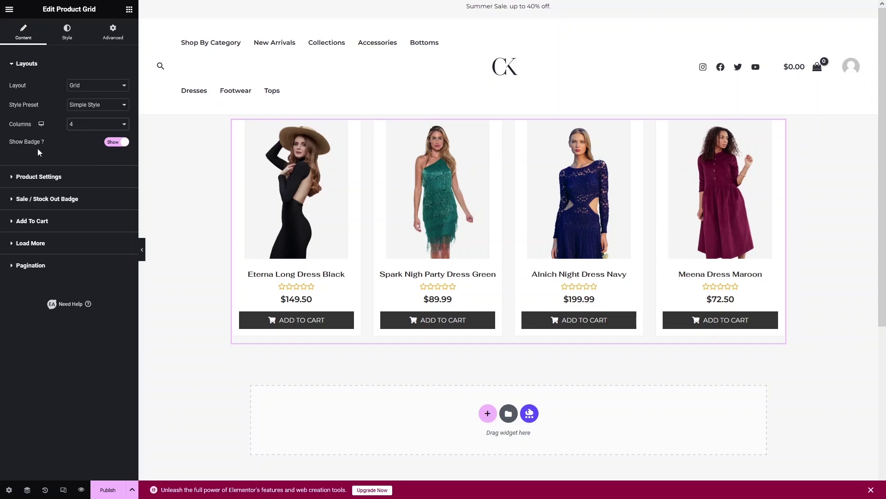
pyautogui.click(10, 65)
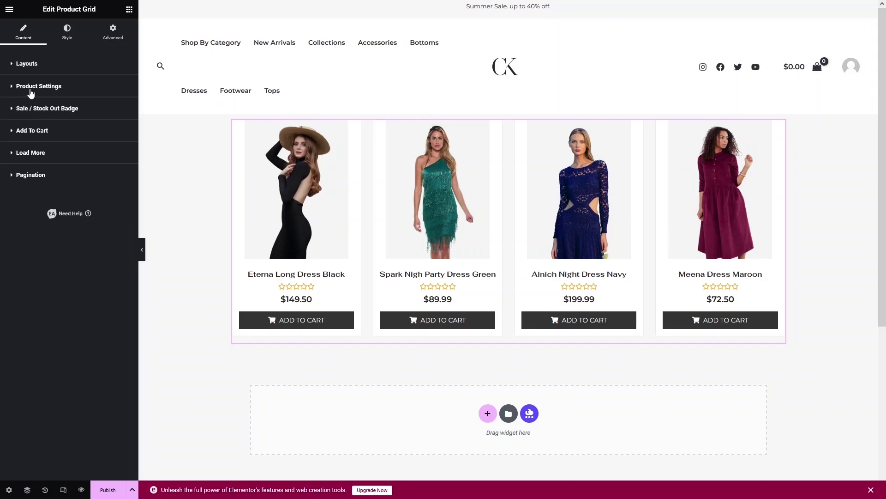
# Filter the product grid to Sale Products.
pyautogui.click(31, 87)
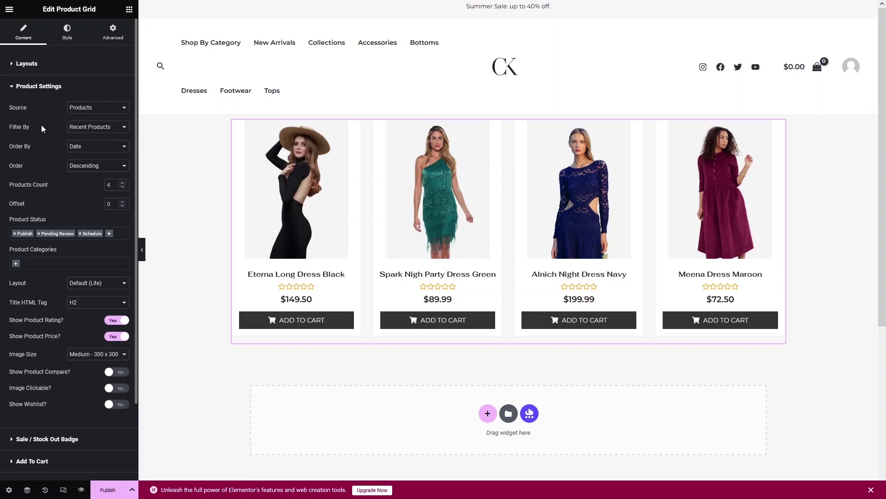
pyautogui.click(89, 132)
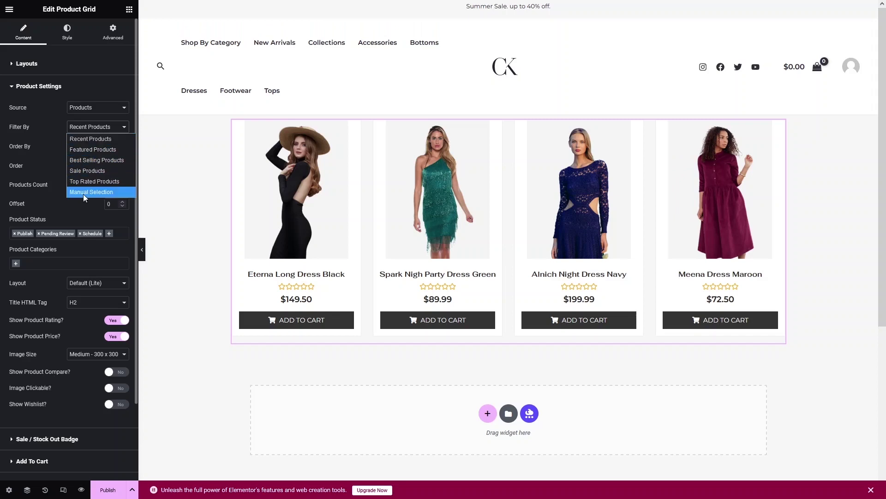
pyautogui.click(87, 169)
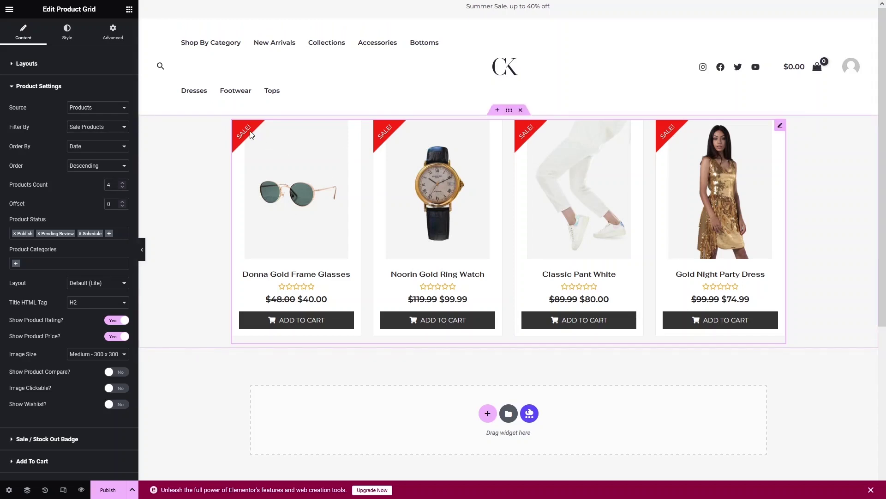
# Toggle Show Badge off and back on so the SALE badges remain visible.
pyautogui.click(17, 63)
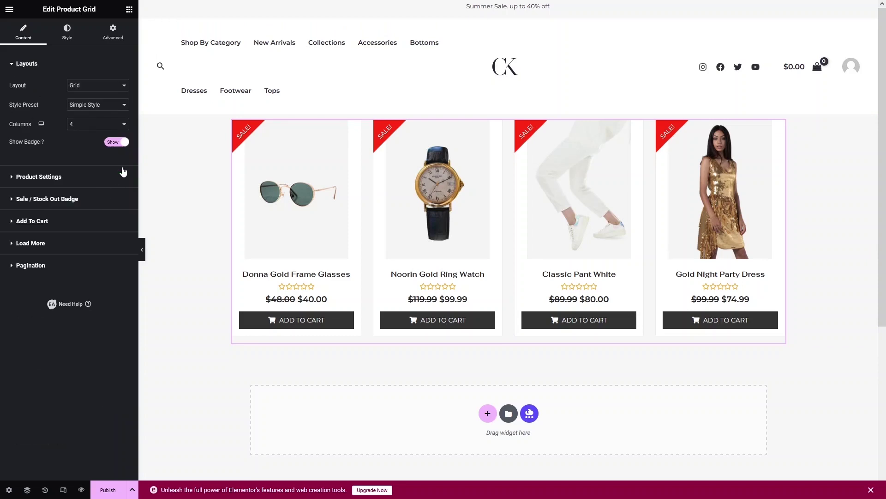
pyautogui.click(119, 143)
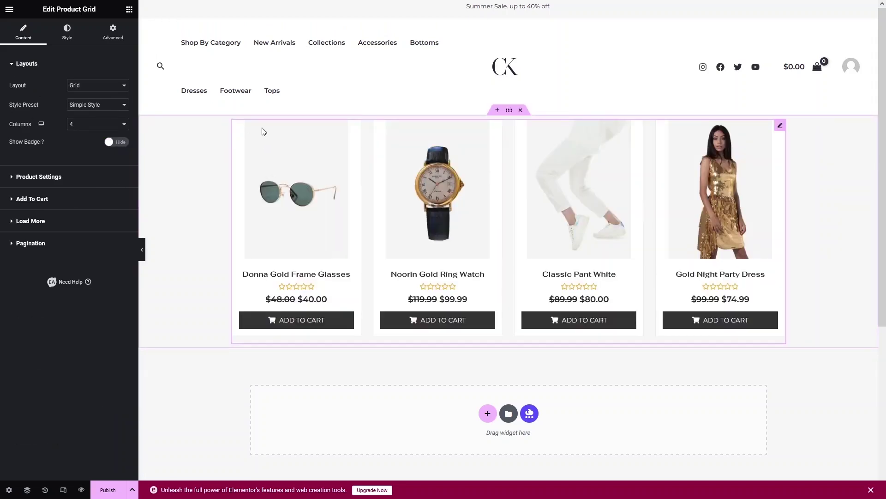
pyautogui.click(118, 142)
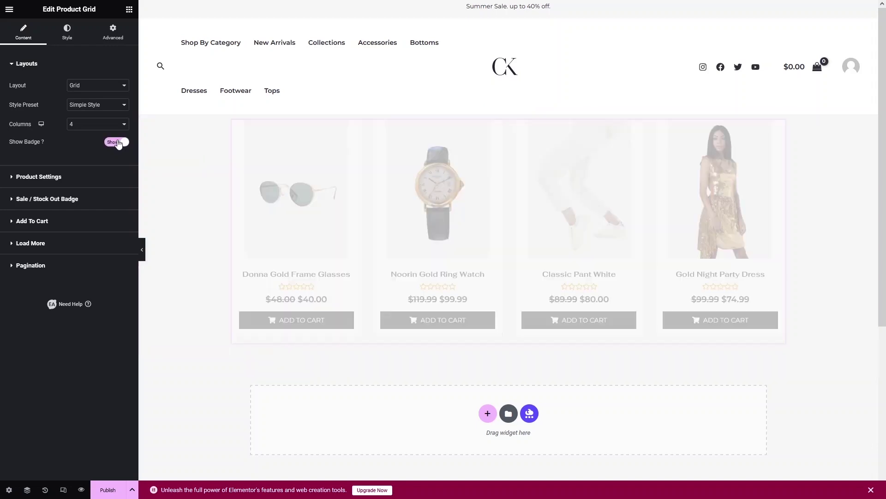
pyautogui.click(55, 177)
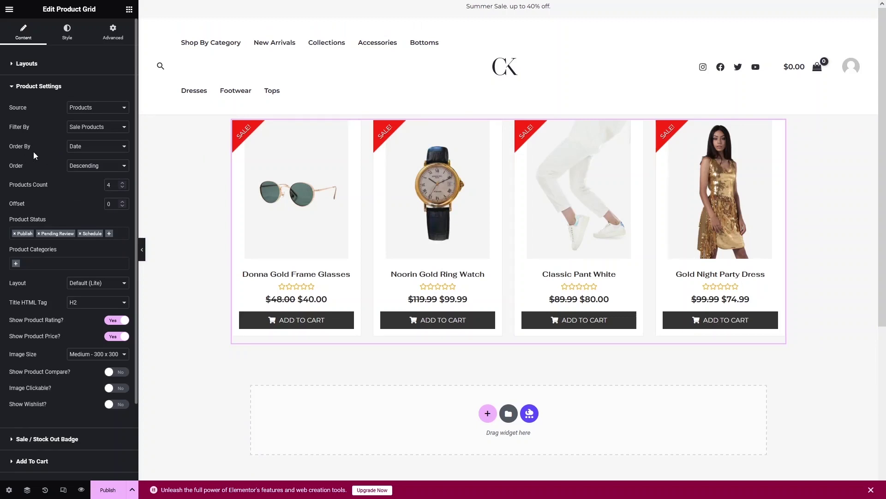
# Keep descending sort order, set the product count to 8, and filter by Recent Products.
pyautogui.click(88, 147)
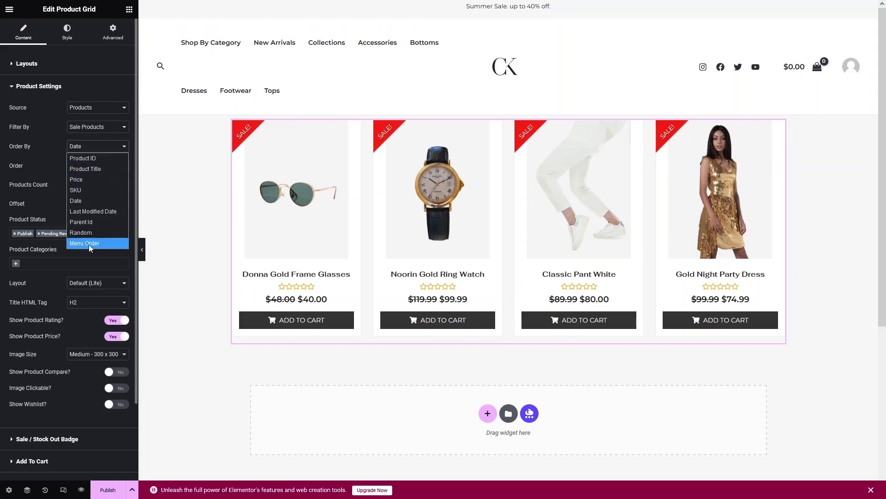
pyautogui.scroll(-1, 113, 172)
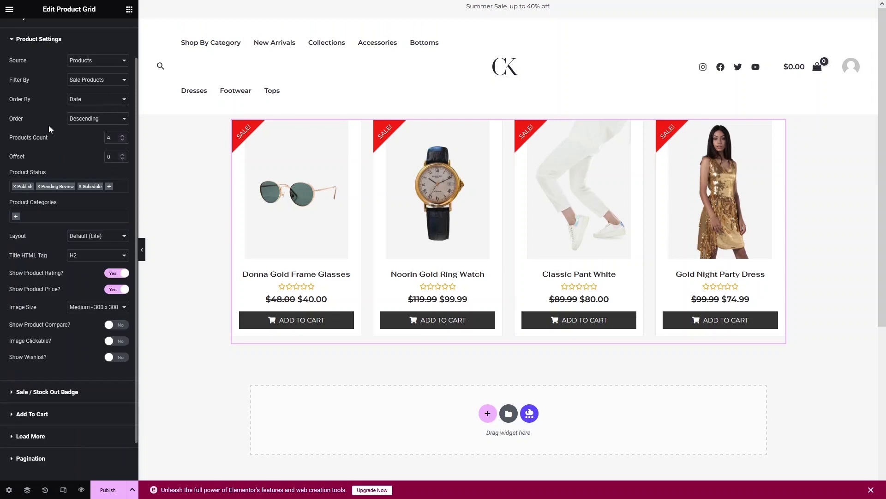
pyautogui.click(82, 119)
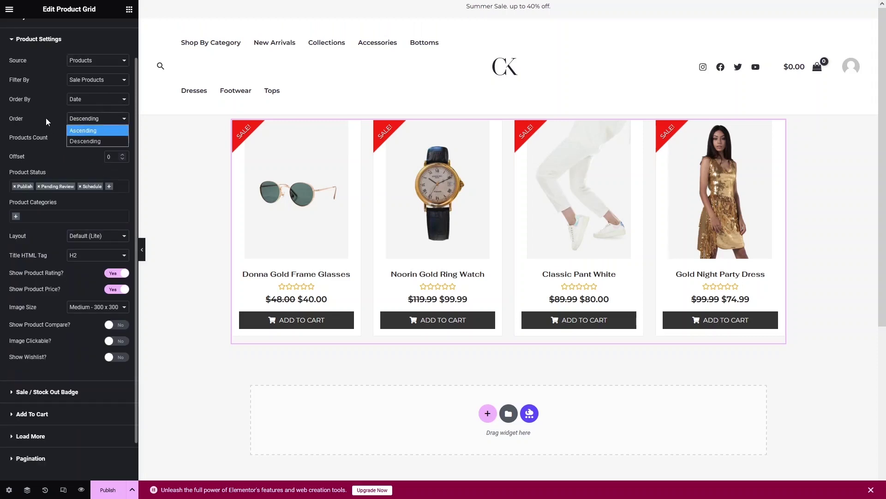
pyautogui.click(74, 140)
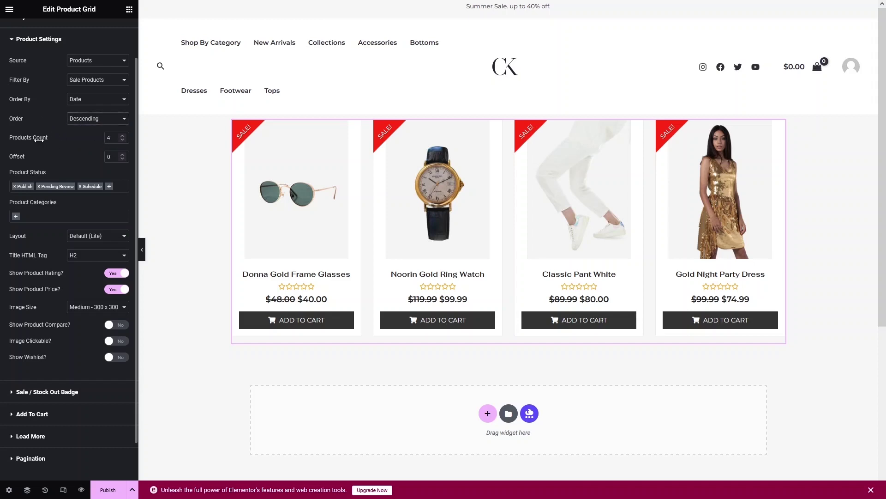
pyautogui.doubleClick(108, 138)
pyautogui.write('8')
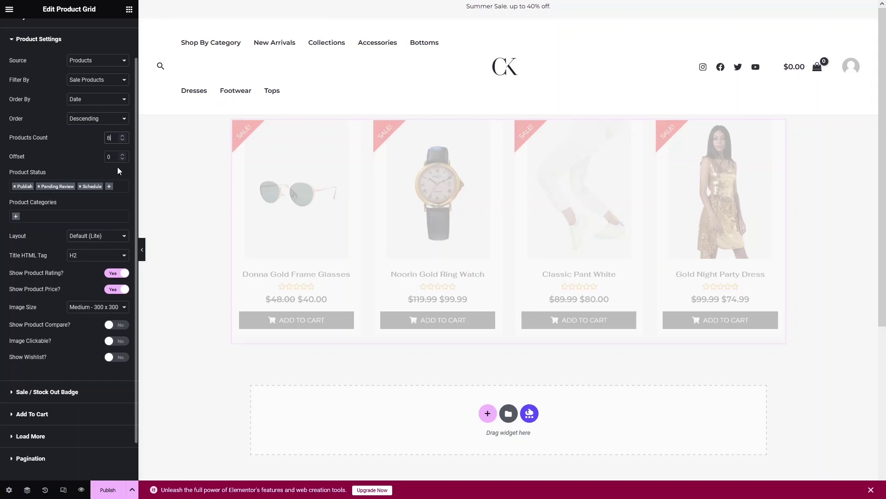
pyautogui.click(89, 82)
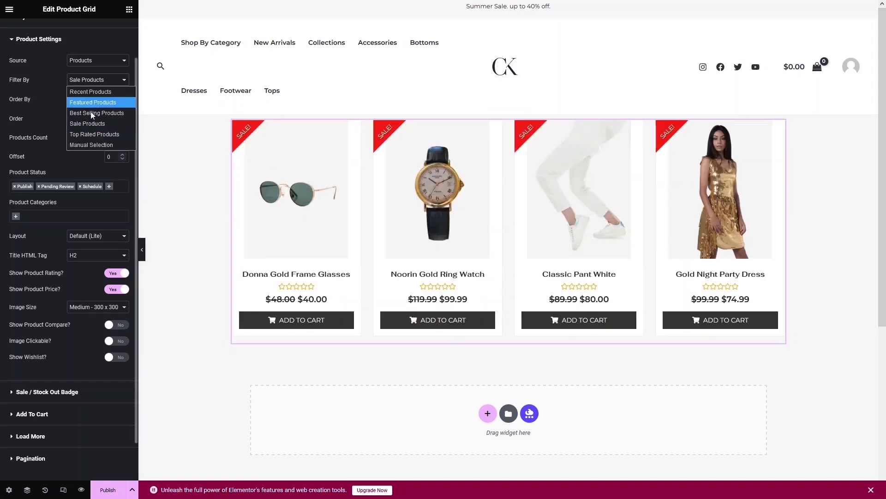
pyautogui.click(89, 93)
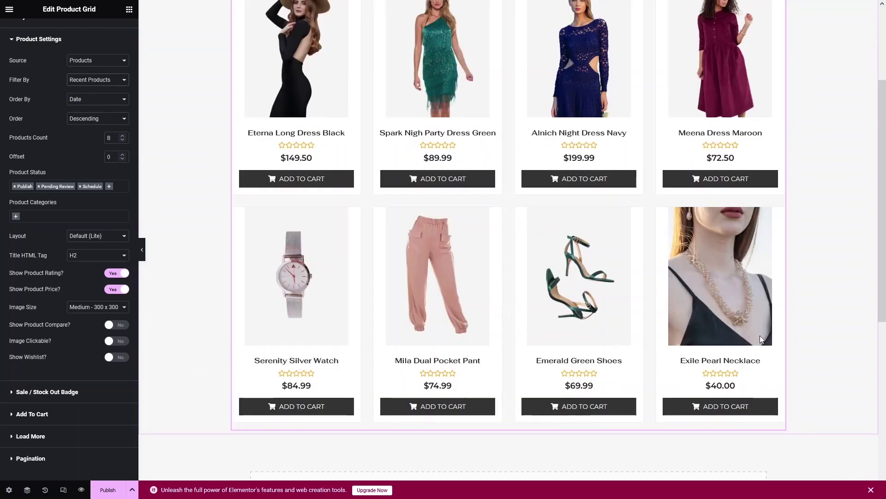
pyautogui.scroll(1, 760, 335)
pyautogui.scroll(1, 654, 358)
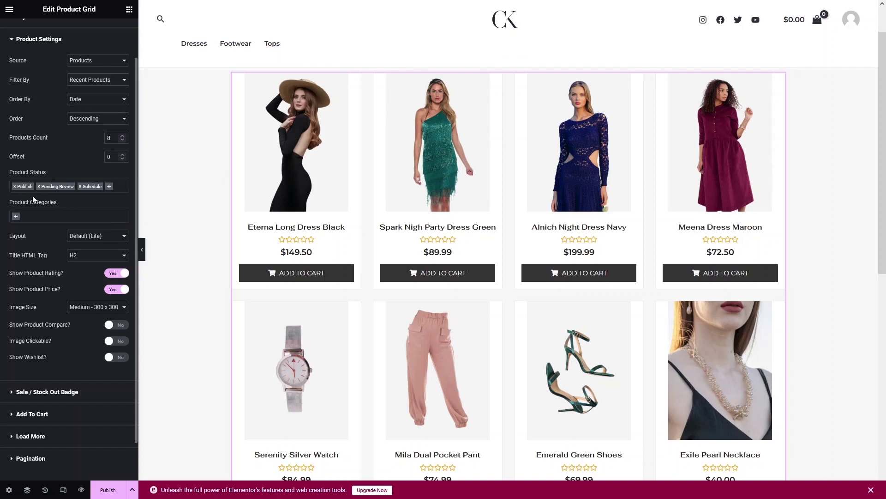
pyautogui.scroll(-1, 32, 199)
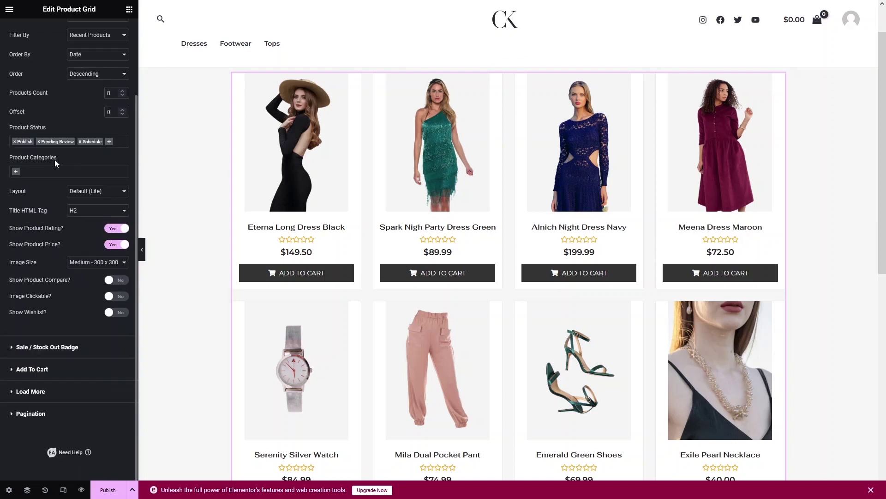
pyautogui.click(16, 173)
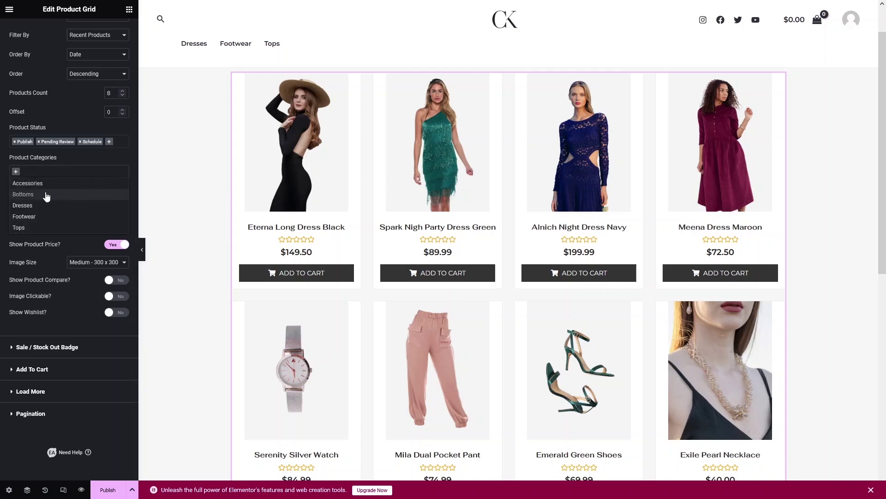
pyautogui.click(23, 205)
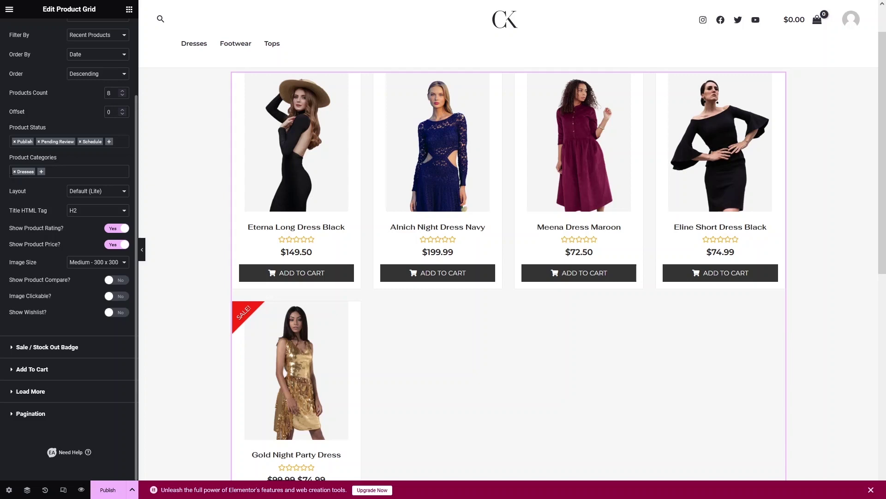
pyautogui.click(14, 171)
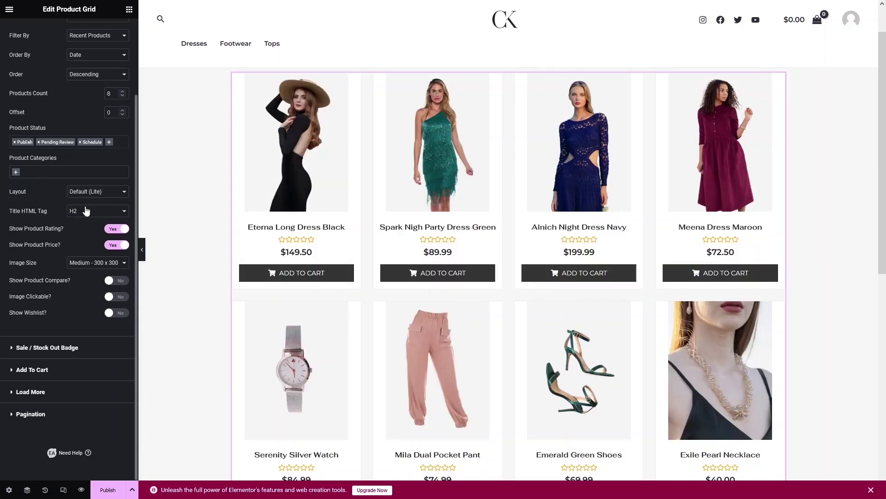
pyautogui.click(74, 194)
pyautogui.click(62, 200)
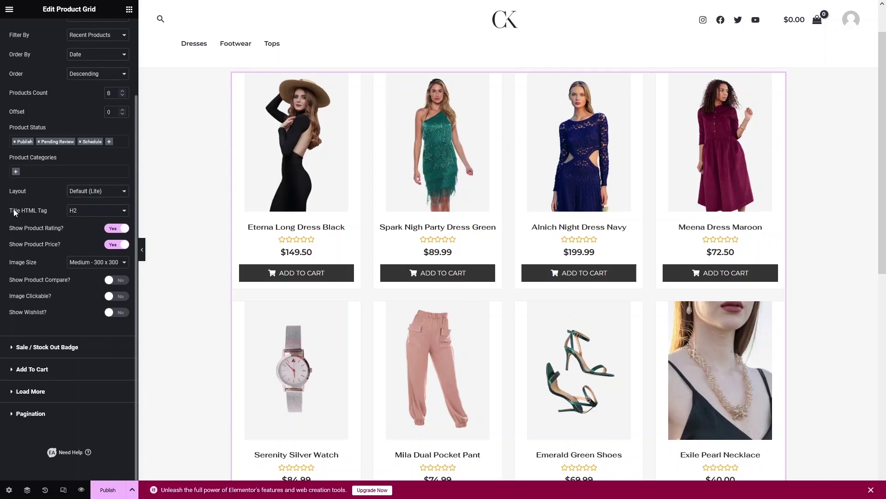
# Review the title tag, toggle product prices off and back on, then expand the badge settings.
pyautogui.click(98, 217)
pyautogui.click(17, 282)
pyautogui.click(108, 249)
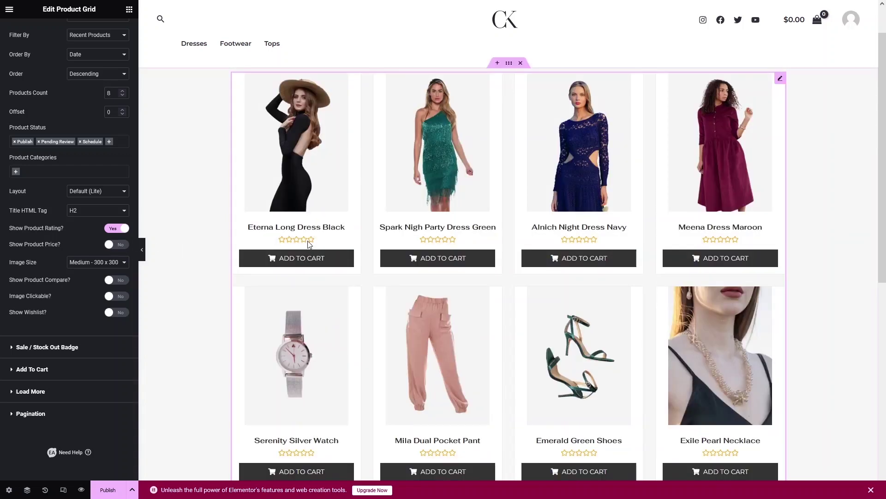
pyautogui.click(118, 245)
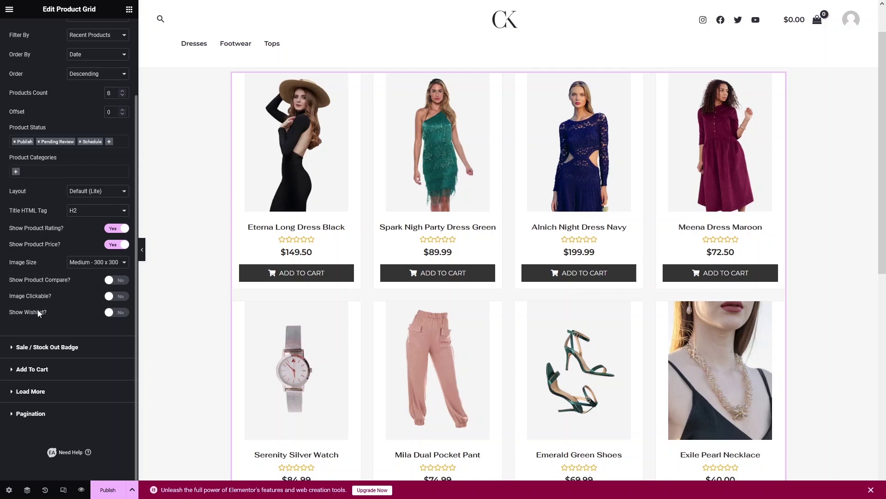
pyautogui.click(58, 353)
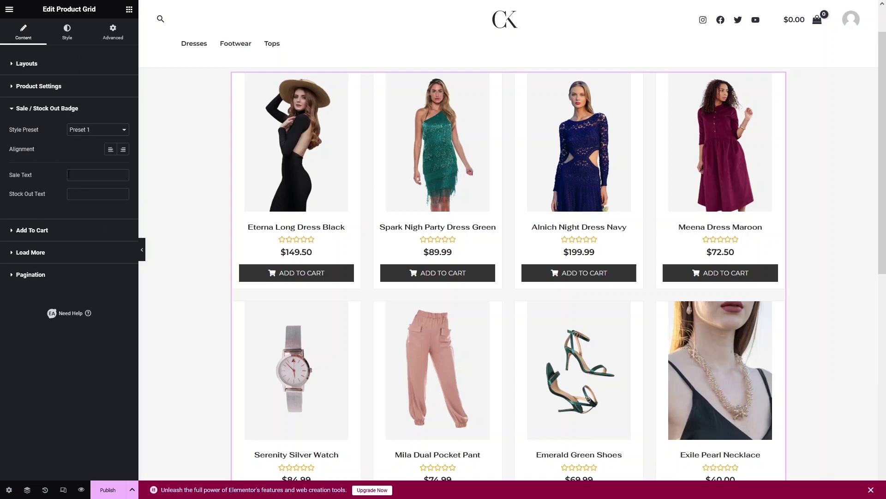
# Try a buy-one-get-one-free Simple Product cart label, clear it, and turn custom text off.
pyautogui.click(36, 111)
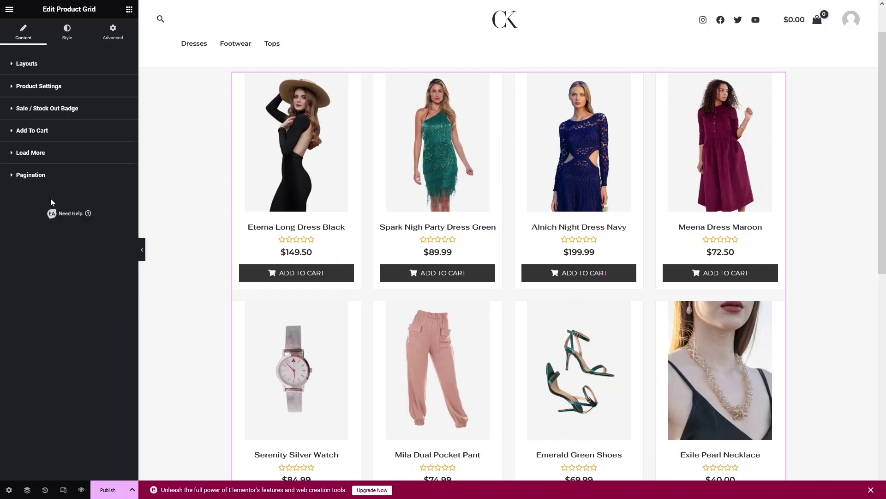
pyautogui.click(41, 131)
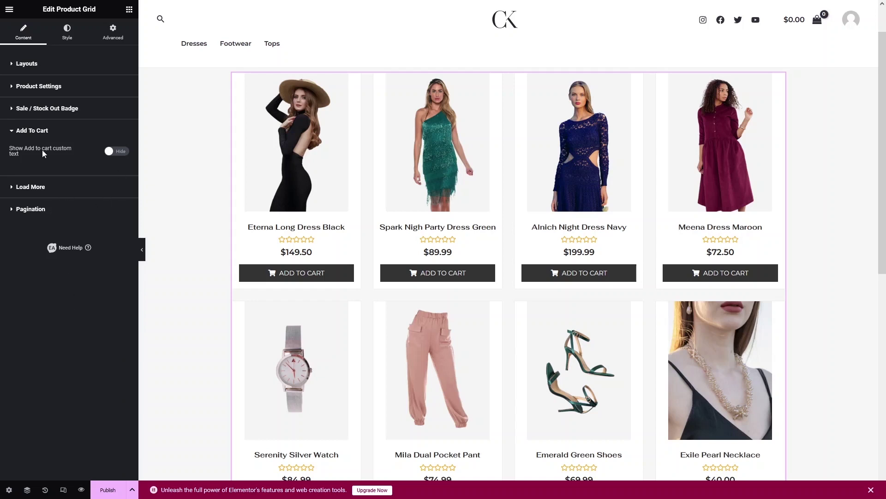
pyautogui.click(123, 151)
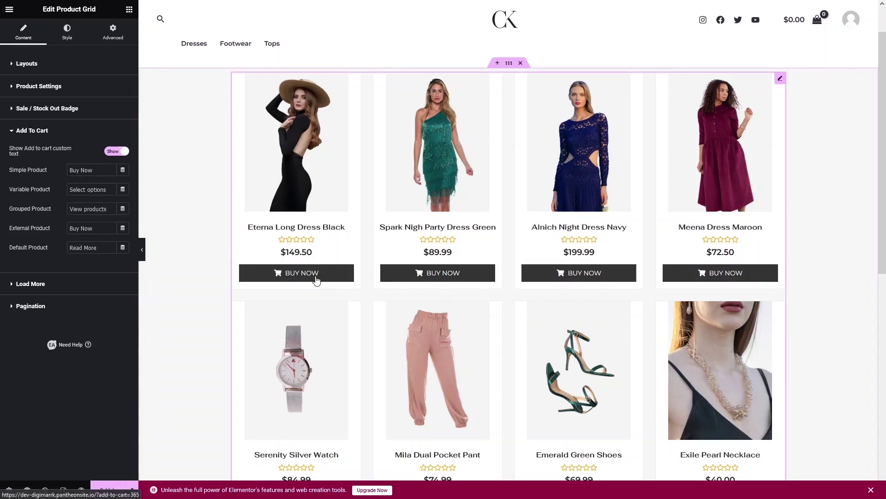
pyautogui.moveTo(69, 170); pyautogui.dragTo(94, 170)
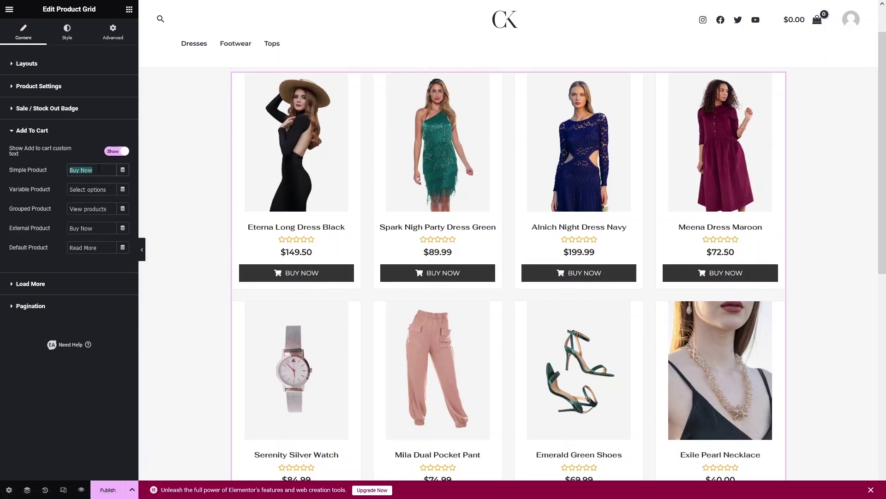
pyautogui.press('BackSpace')
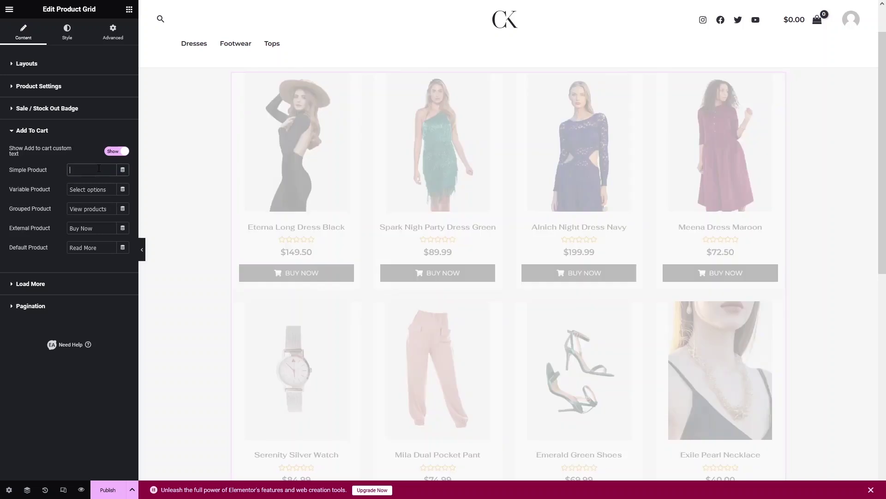
pyautogui.write('Buy one get one free')
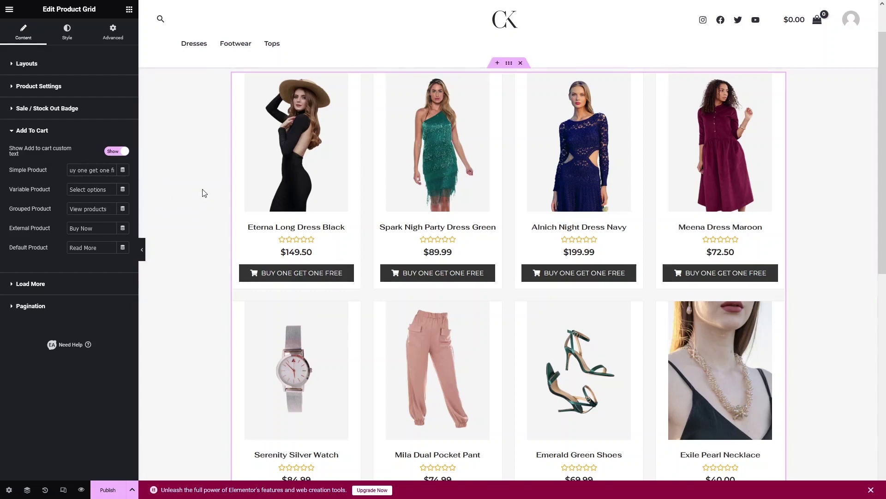
pyautogui.hotkey('ctrl', 'a')
pyautogui.press('BackSpace')
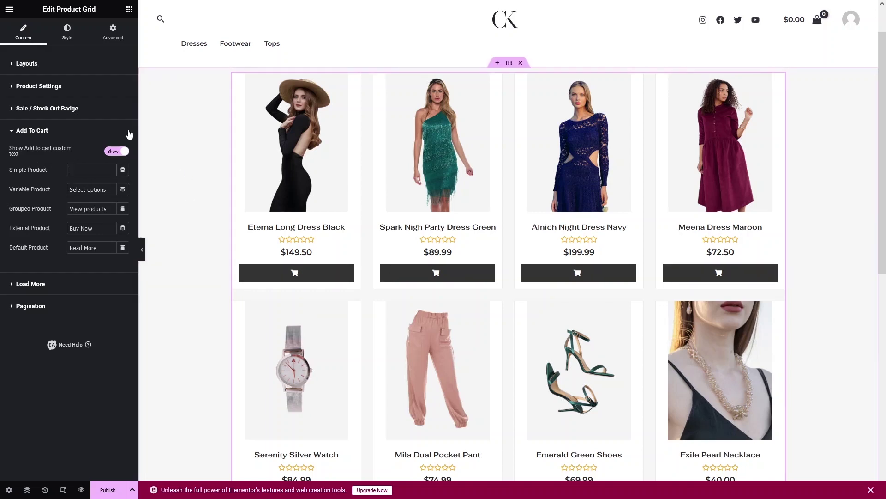
pyautogui.click(112, 155)
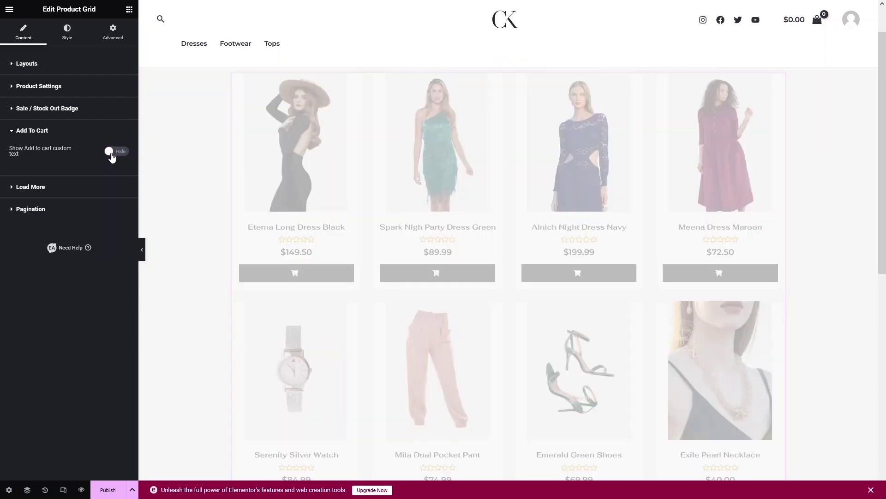
# Turn on pagination so page links 1, 2, 3 and a next arrow appear below the products.
pyautogui.click(31, 189)
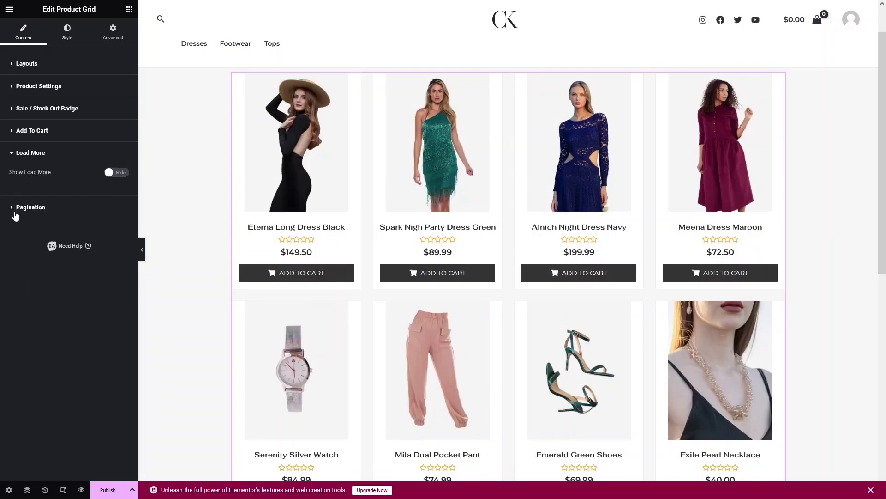
pyautogui.click(15, 215)
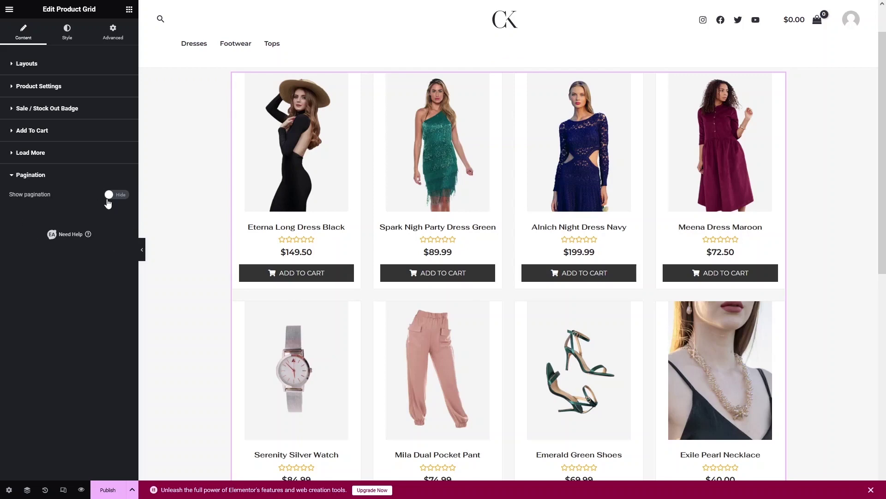
pyautogui.click(109, 194)
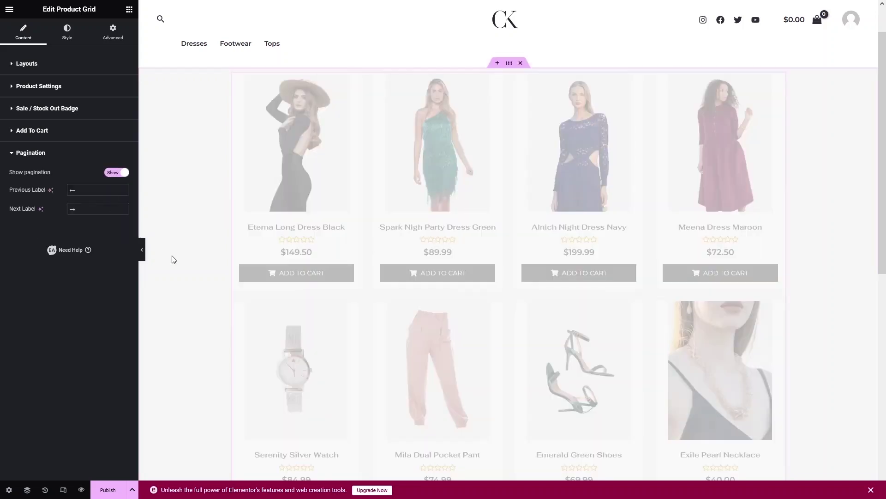
pyautogui.scroll(-3, 189, 226)
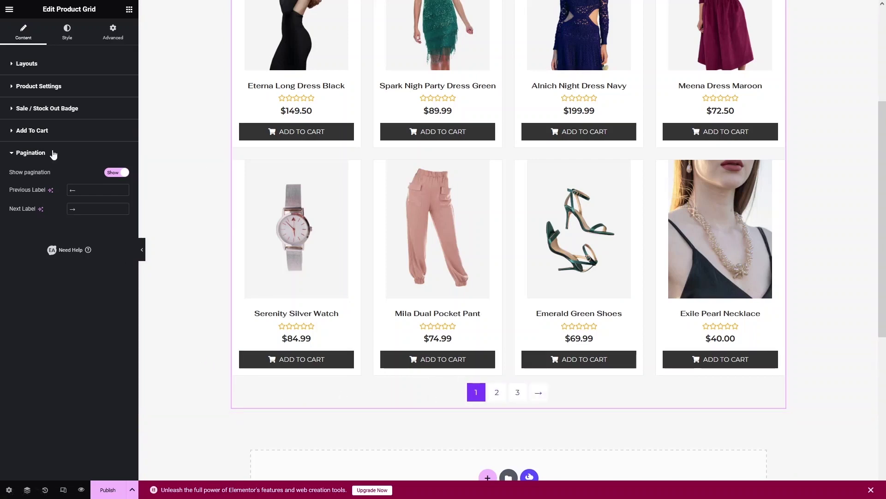
# Set the active pagination page background to pink #F13F83.
pyautogui.click(68, 30)
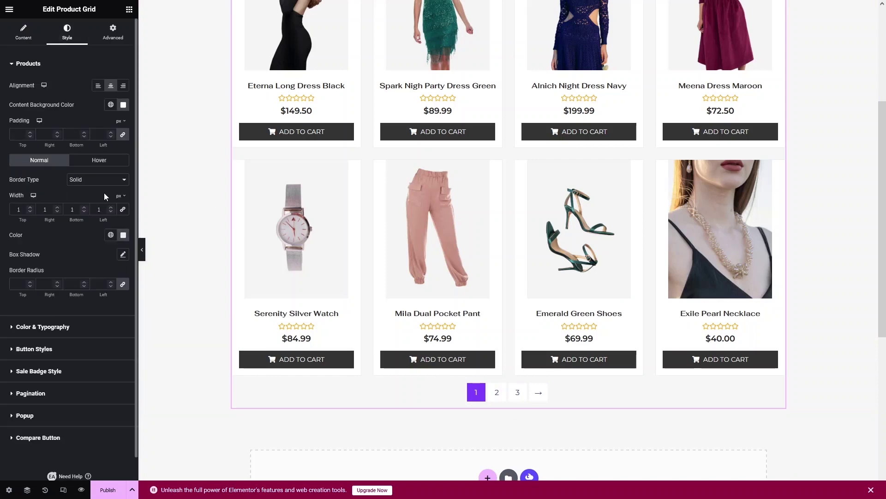
pyautogui.click(14, 64)
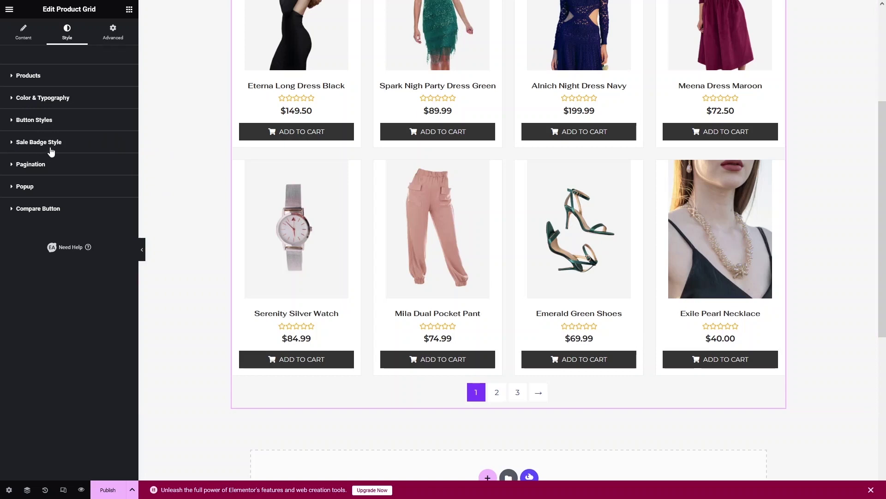
pyautogui.click(30, 165)
pyautogui.scroll(-1, 84, 208)
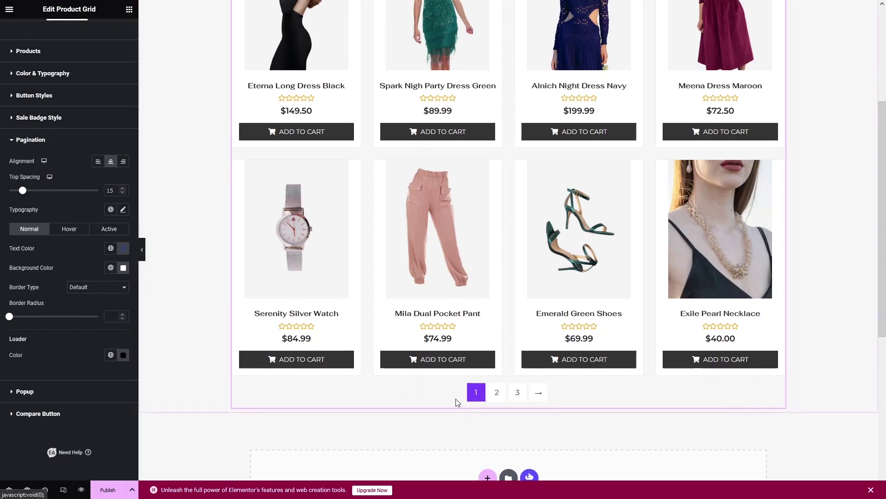
pyautogui.click(121, 233)
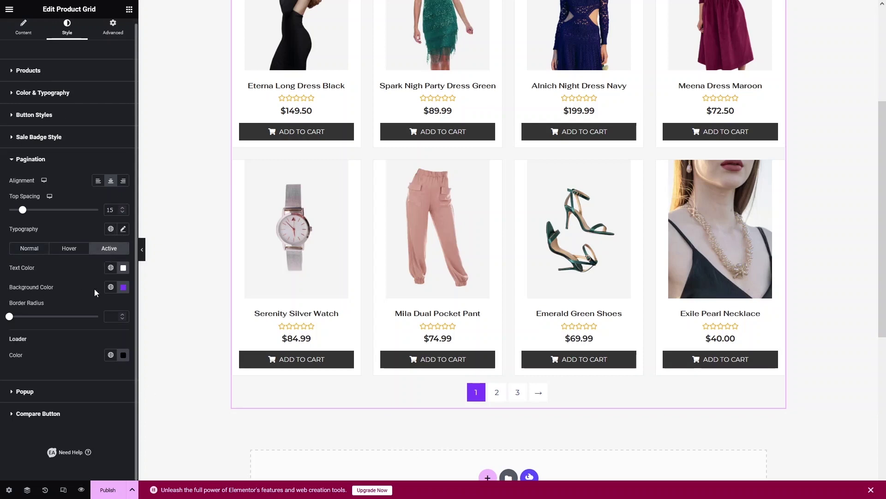
pyautogui.click(123, 288)
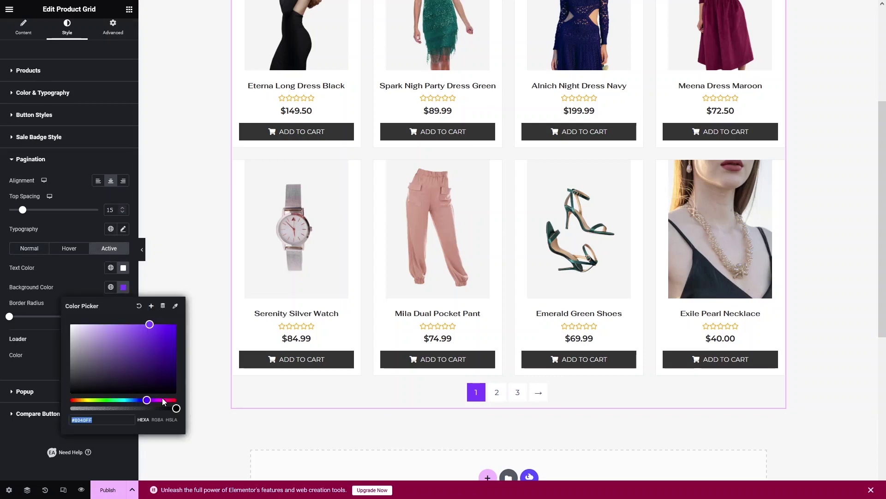
pyautogui.write('#F13F83')
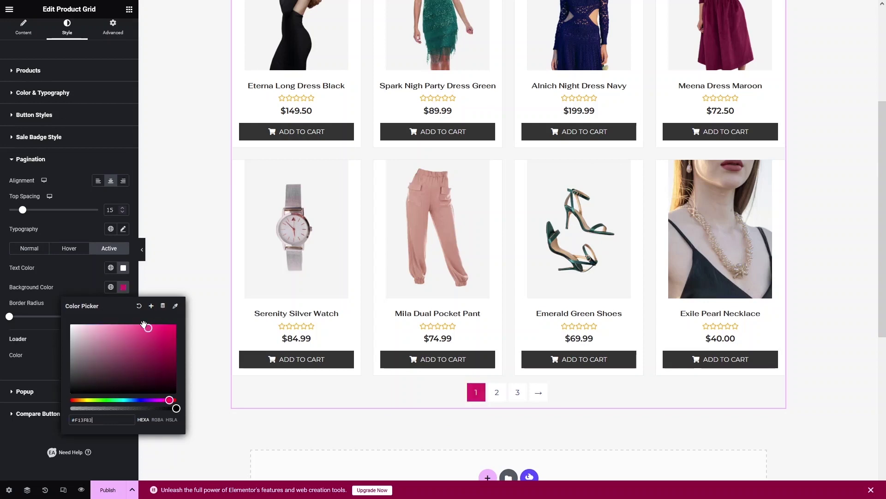
pyautogui.moveTo(144, 324)
pyautogui.mouseDown()
pyautogui.moveTo(135, 325)
pyautogui.moveTo(165, 334)
pyautogui.moveTo(180, 350)
pyautogui.moveTo(156, 333)
pyautogui.mouseUp()
pyautogui.click(74, 284)
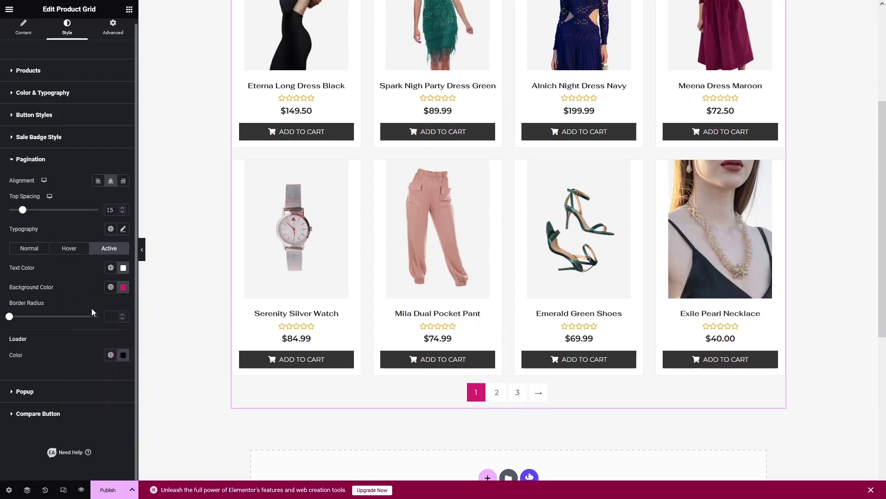
# Increase the pagination's top spacing from 15 to 26.
pyautogui.click(30, 249)
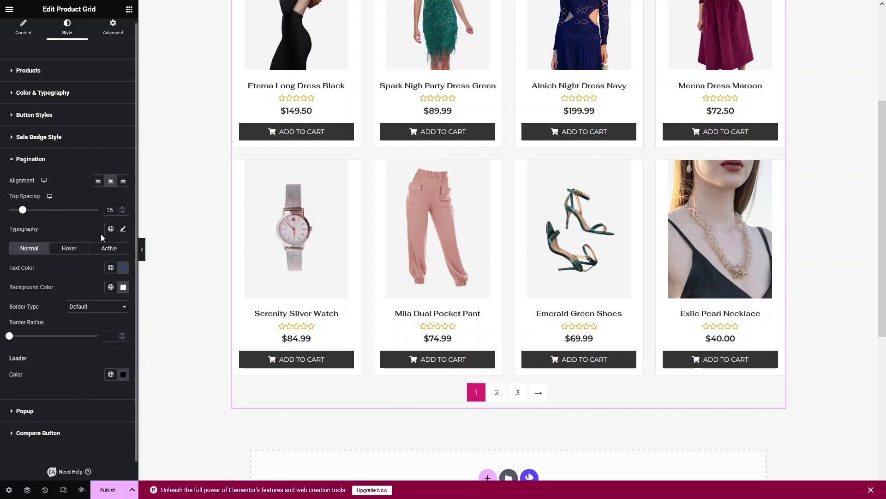
pyautogui.click(123, 230)
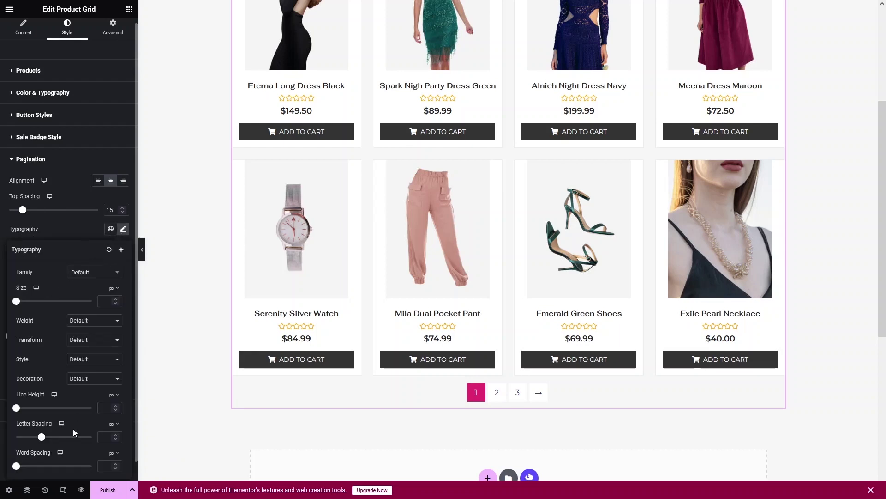
pyautogui.click(122, 230)
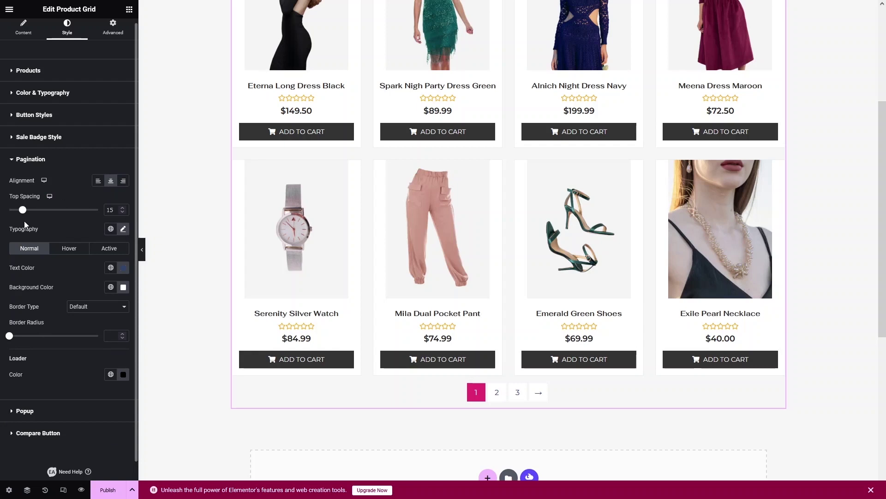
pyautogui.moveTo(24, 214); pyautogui.dragTo(35, 216)
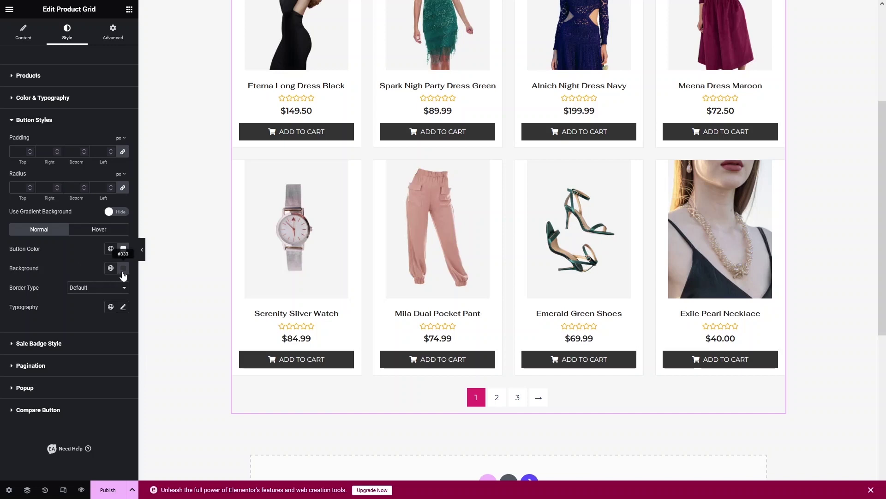
# Set the normal button background colour to magenta #E44ED9.
pyautogui.click(122, 273)
pyautogui.click(140, 312)
pyautogui.click(160, 380)
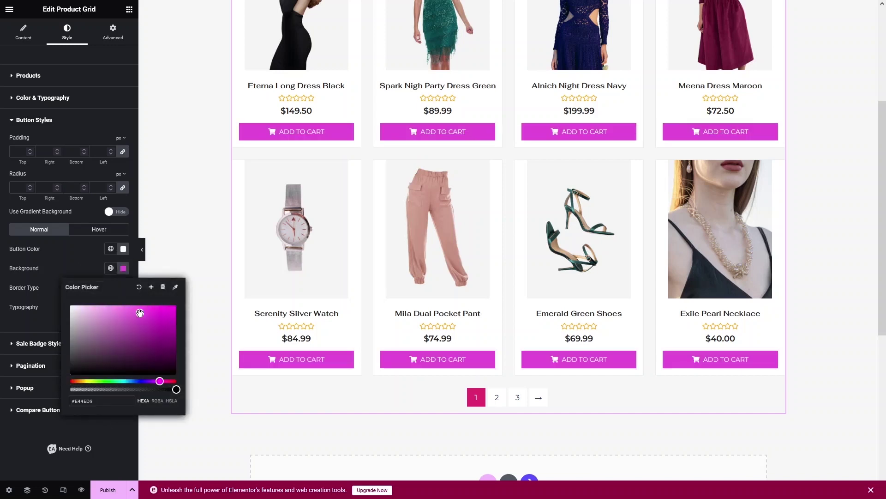
pyautogui.click(76, 260)
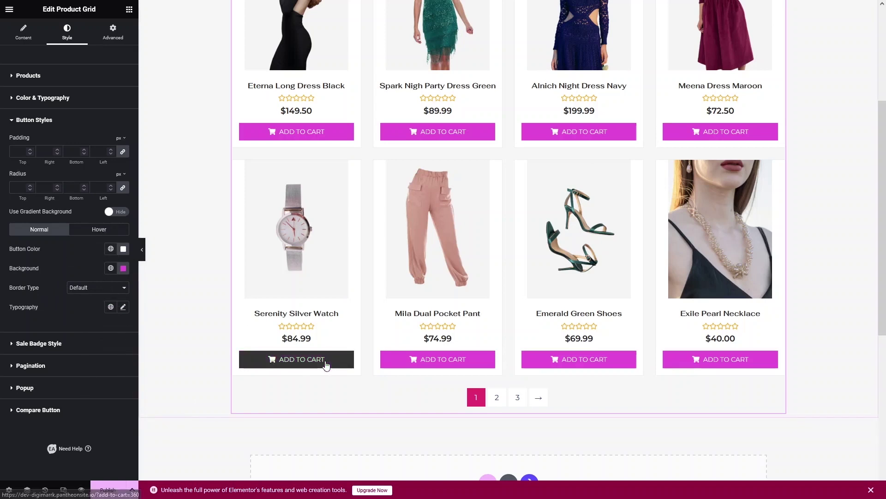
# Try red and lighter shades for the button text colour, then clear it.
pyautogui.click(123, 249)
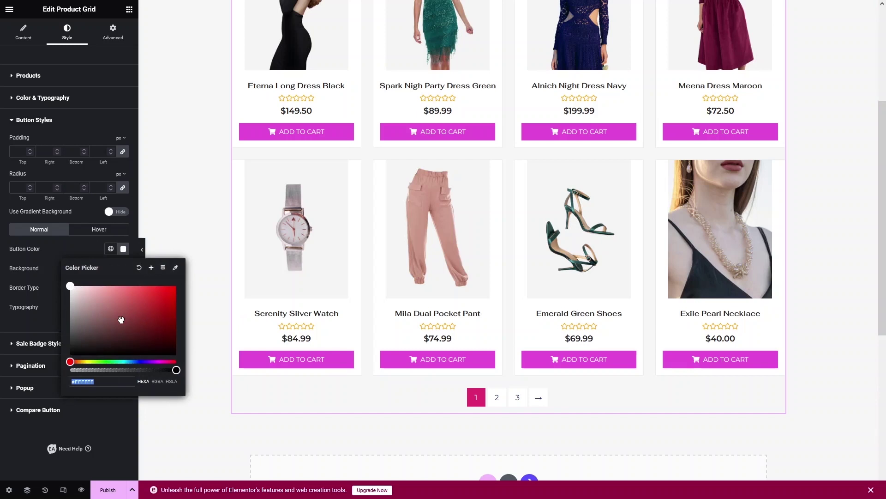
pyautogui.moveTo(76, 301); pyautogui.dragTo(176, 305)
pyautogui.moveTo(129, 290); pyautogui.dragTo(59, 285)
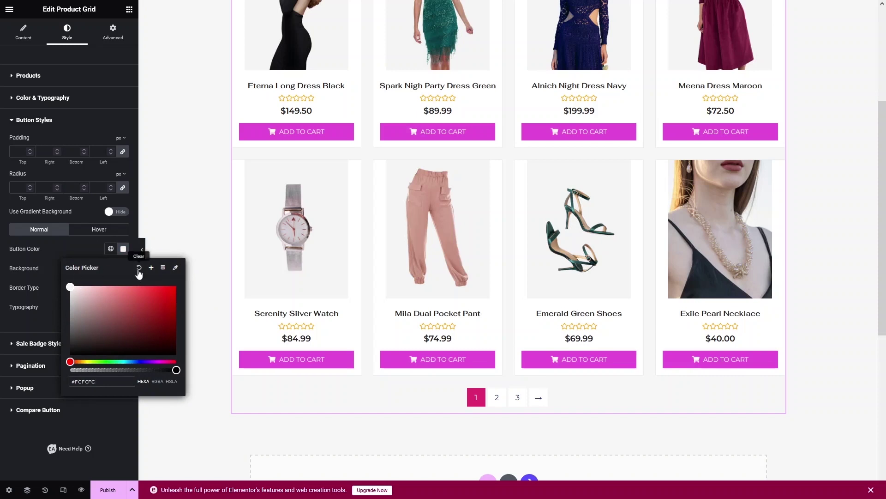
pyautogui.click(138, 269)
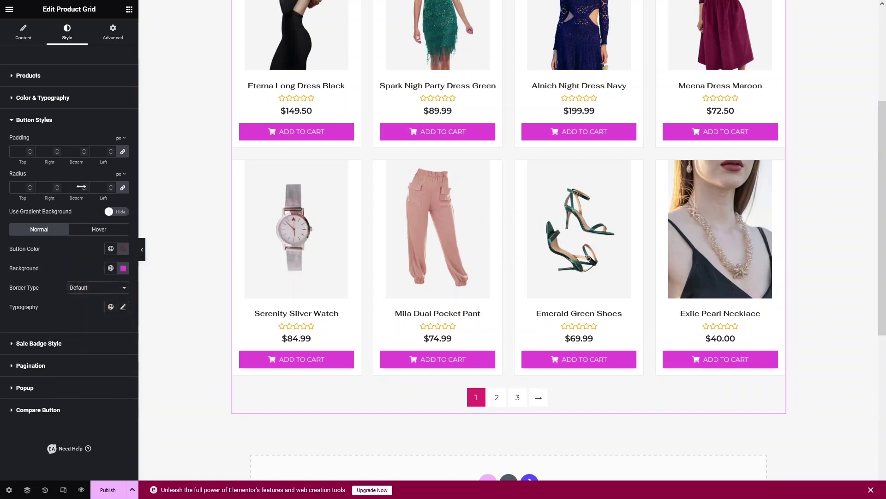
pyautogui.click(13, 76)
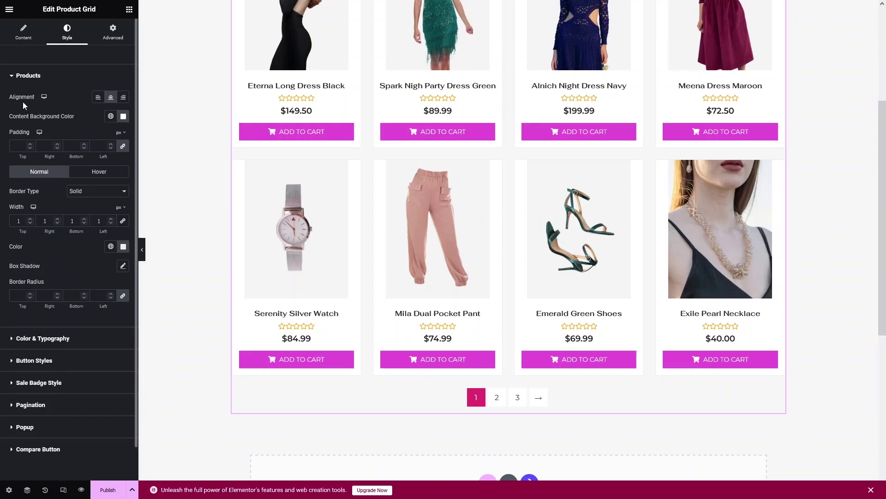
# Try mauve and maroon card backgrounds, then clear the content background colour.
pyautogui.click(122, 116)
pyautogui.write('#B97676')
pyautogui.moveTo(152, 174); pyautogui.dragTo(74, 153)
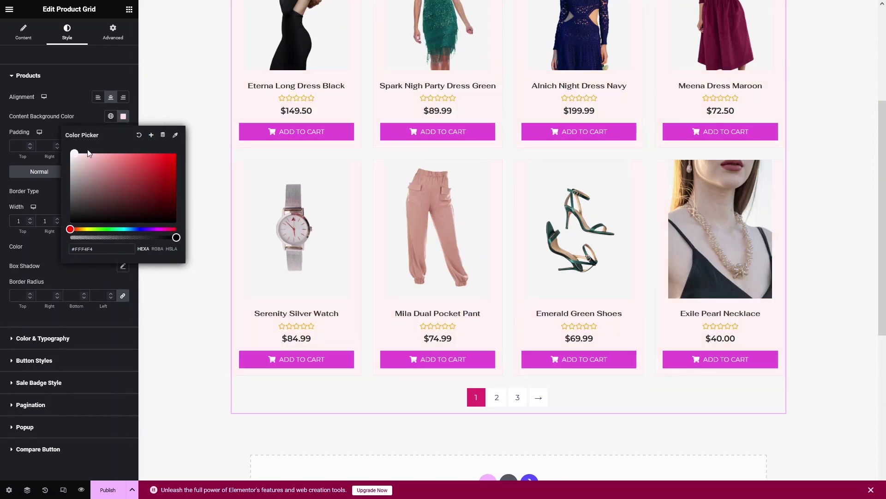
pyautogui.click(138, 135)
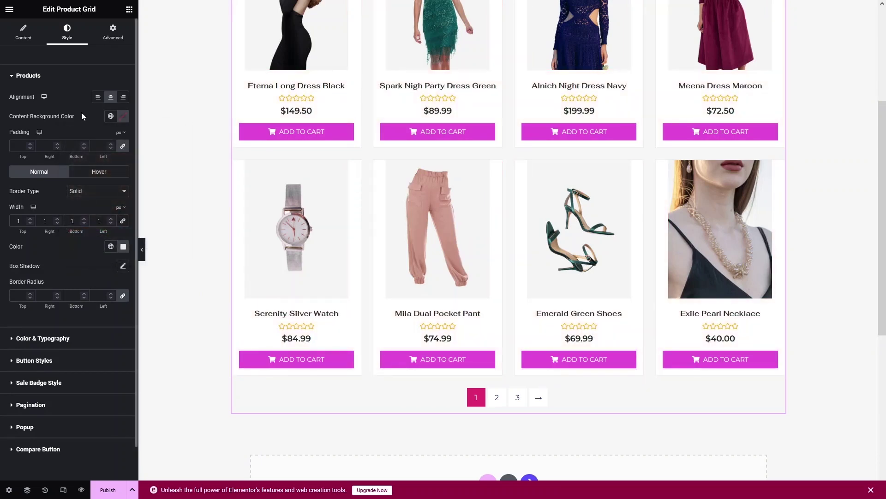
pyautogui.scroll(-1, 54, 173)
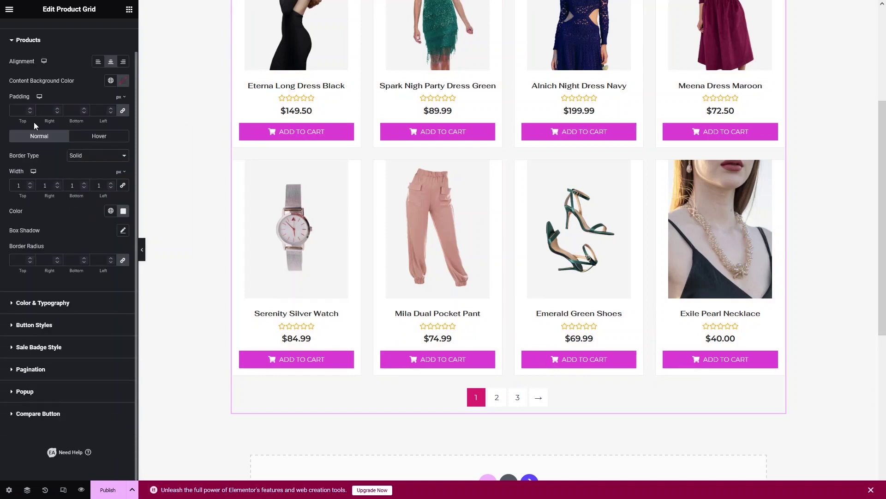
# Give the product cards a border radius of 10 and a 1px grey border.
pyautogui.click(33, 259)
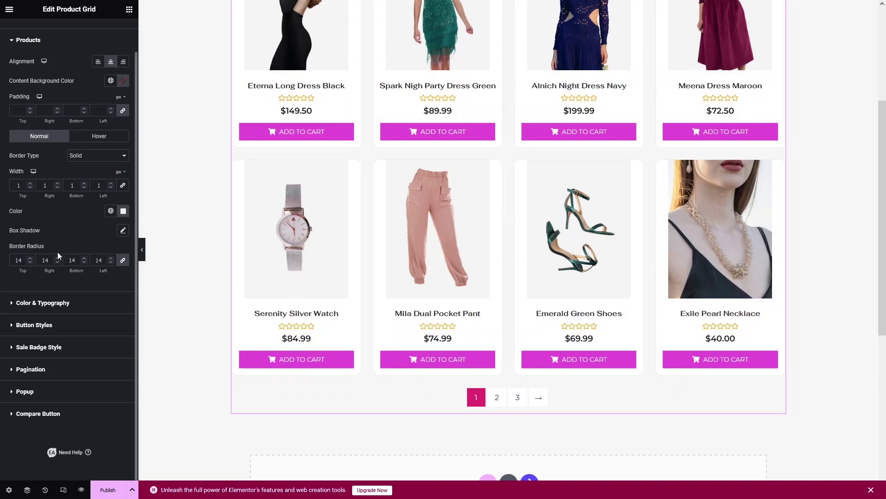
pyautogui.click(31, 183)
pyautogui.click(31, 184)
pyautogui.click(123, 210)
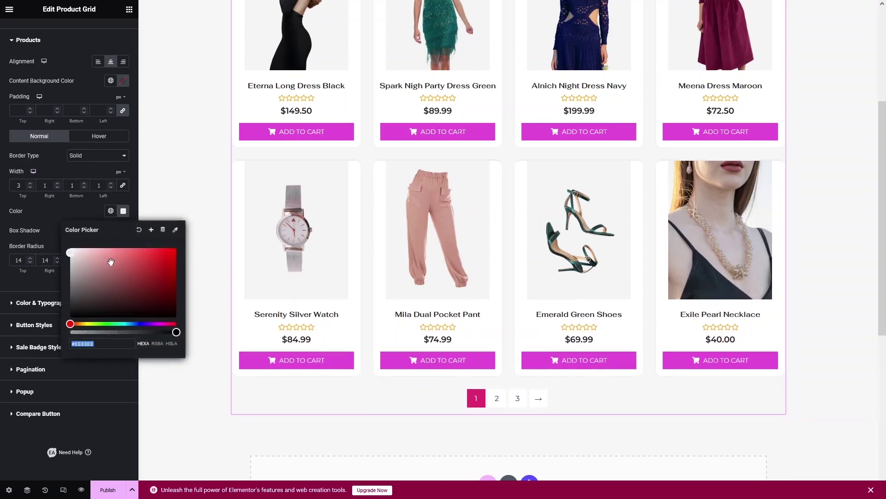
pyautogui.moveTo(111, 261); pyautogui.dragTo(70, 334)
pyautogui.click(56, 327)
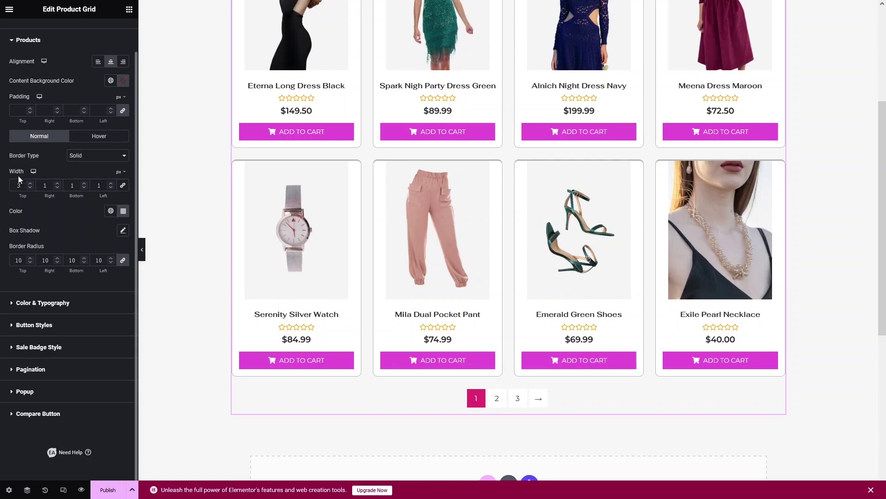
pyautogui.click(30, 183)
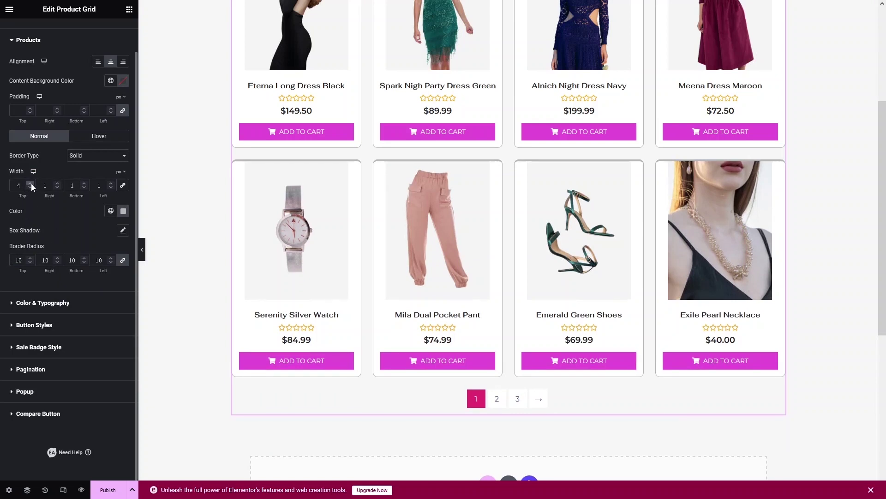
pyautogui.click(30, 187)
pyautogui.click(30, 188)
pyautogui.click(30, 188)
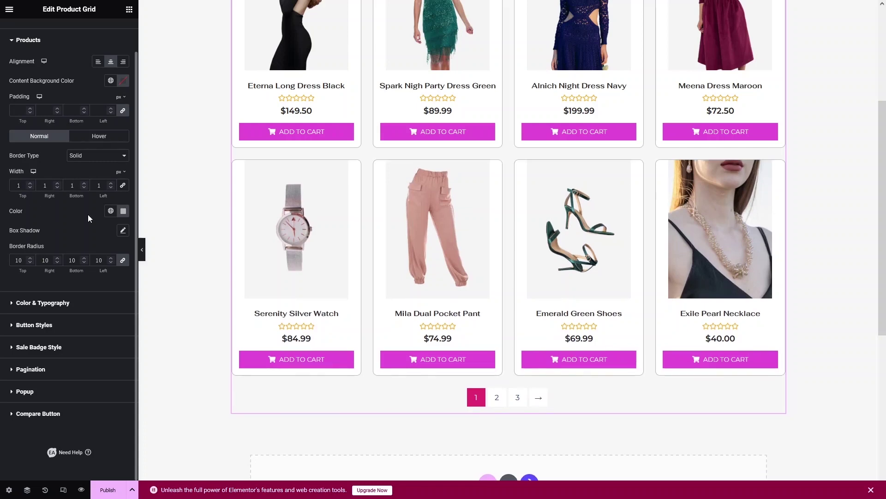
# Publish the Product Grid page and view it live via 'Have a look'.
pyautogui.scroll(4, 356, 204)
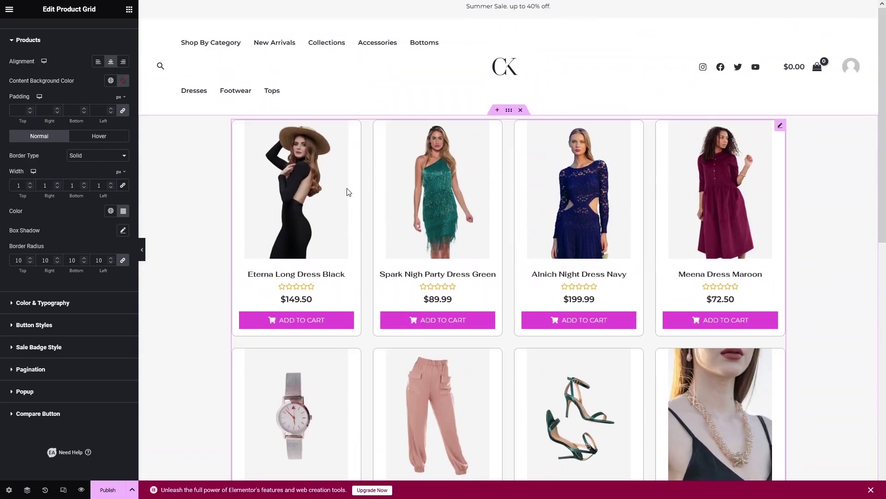
pyautogui.scroll(-4, 277, 240)
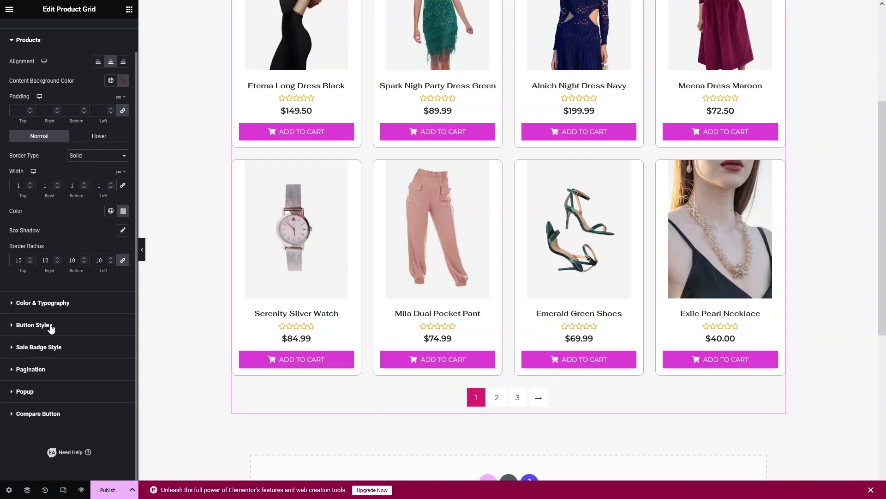
pyautogui.click(93, 492)
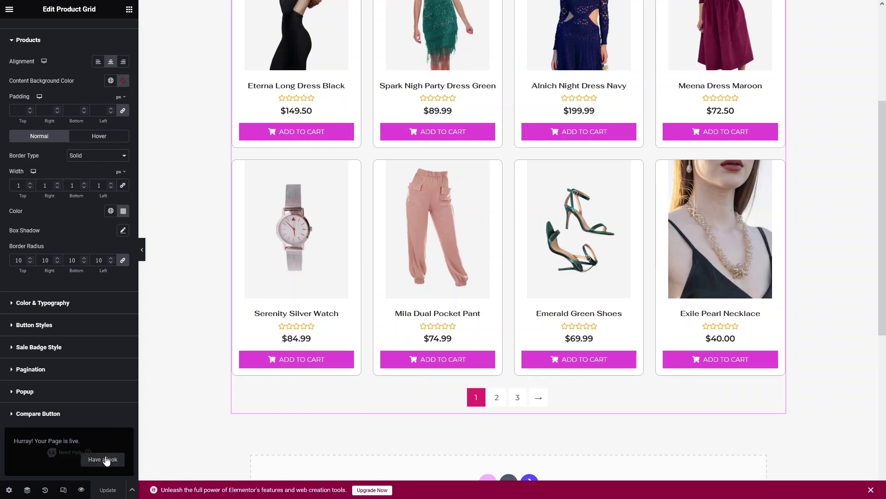
pyautogui.click(102, 459)
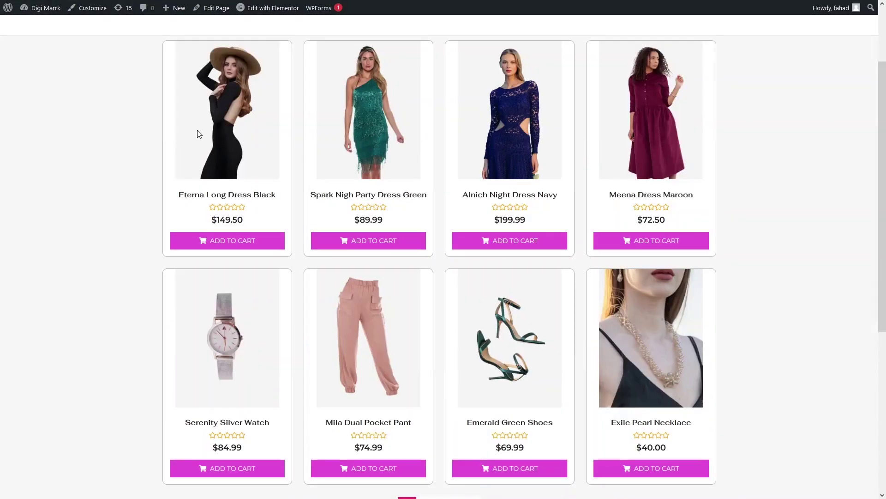